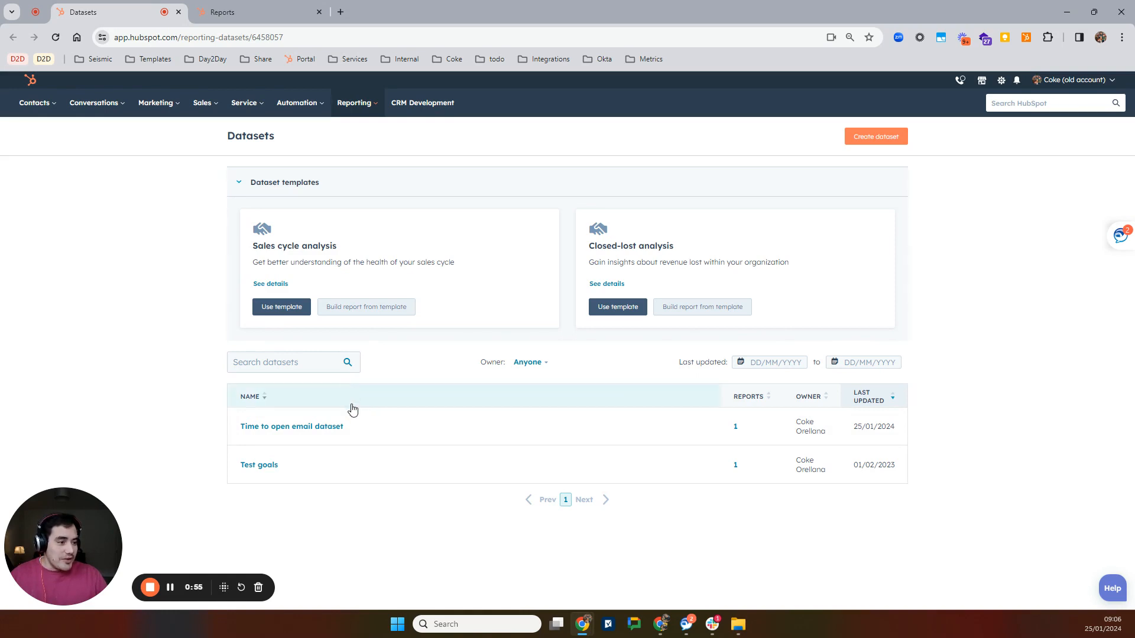
Step: Open the Time to open email dataset in the dataset editor
{"action": "mouse_move", "coordinate": [397, 423]}
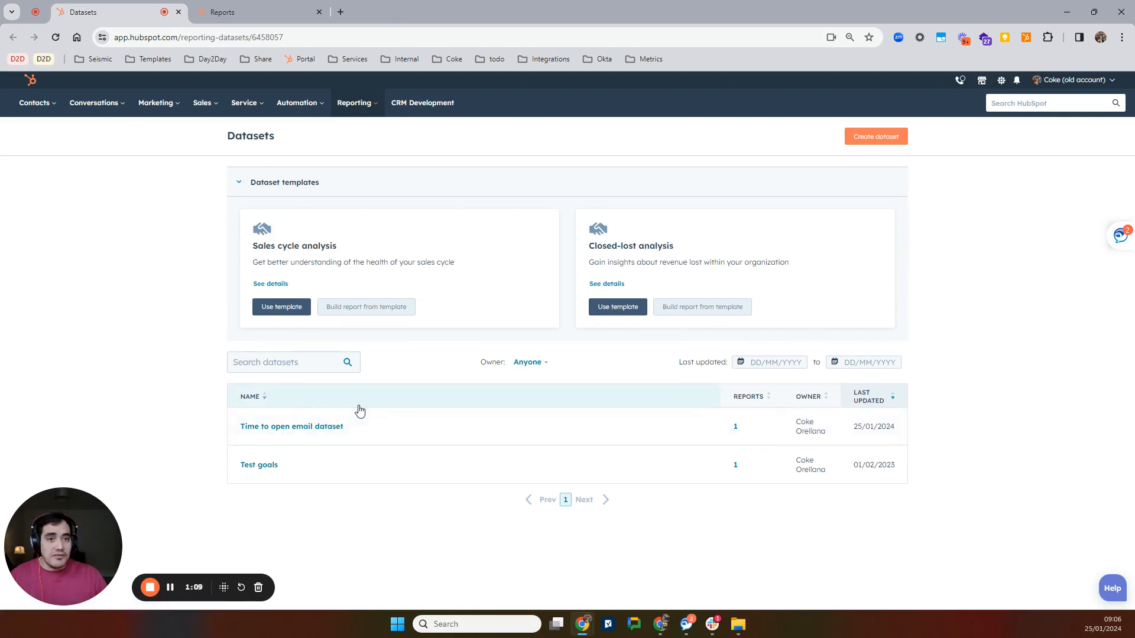
{"action": "left_click", "coordinate": [329, 428]}
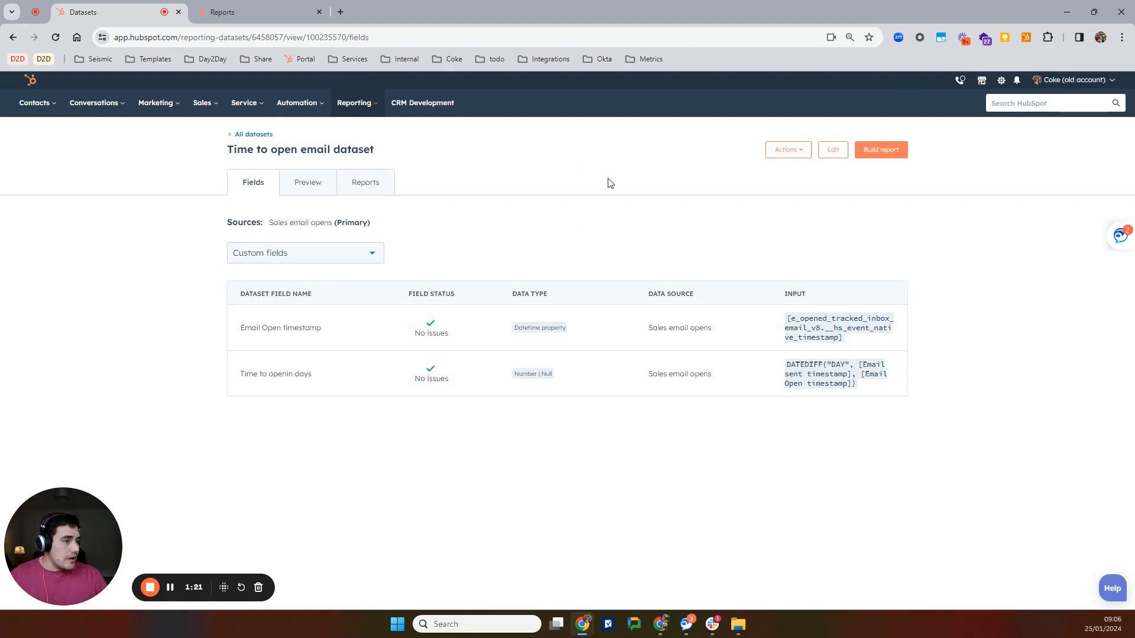
{"action": "left_click", "coordinate": [834, 155]}
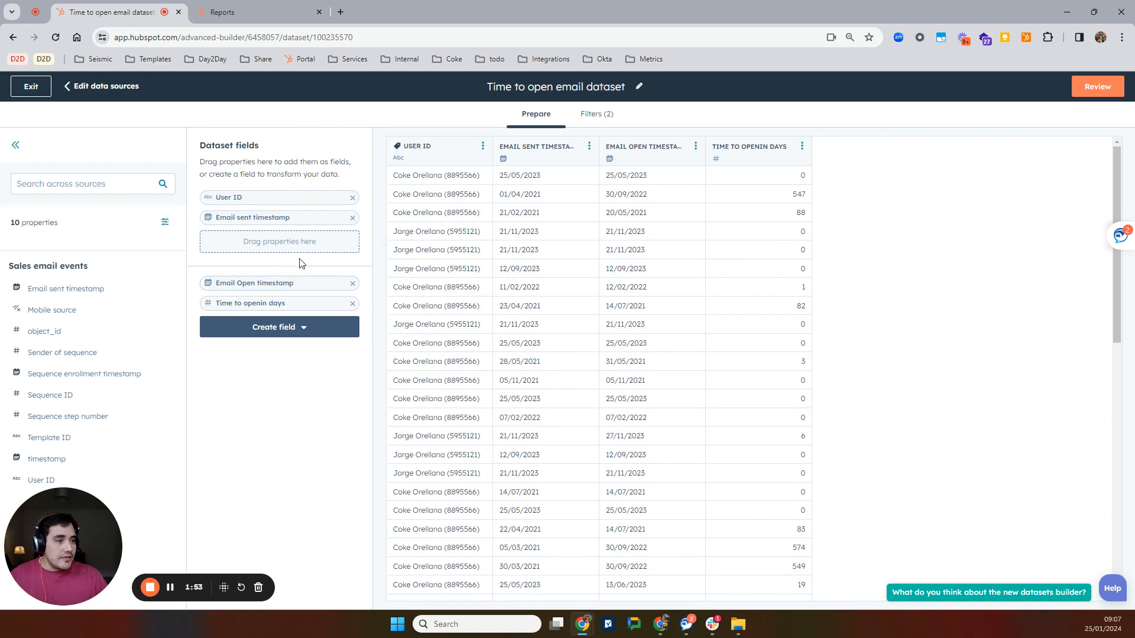
Step: Open the formula of the Email Open timestamp dataset field for editing
{"action": "left_click", "coordinate": [276, 284]}
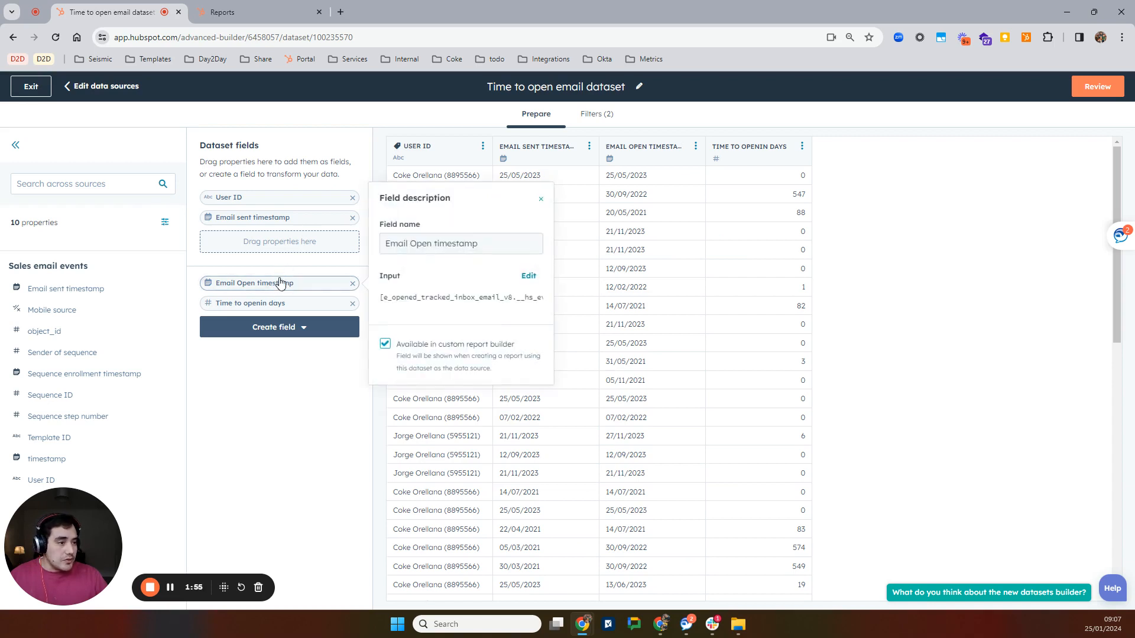
{"action": "left_click", "coordinate": [528, 276]}
{"action": "left_click_drag", "start_coordinate": [82, 540], "coordinate": [1073, 529]}
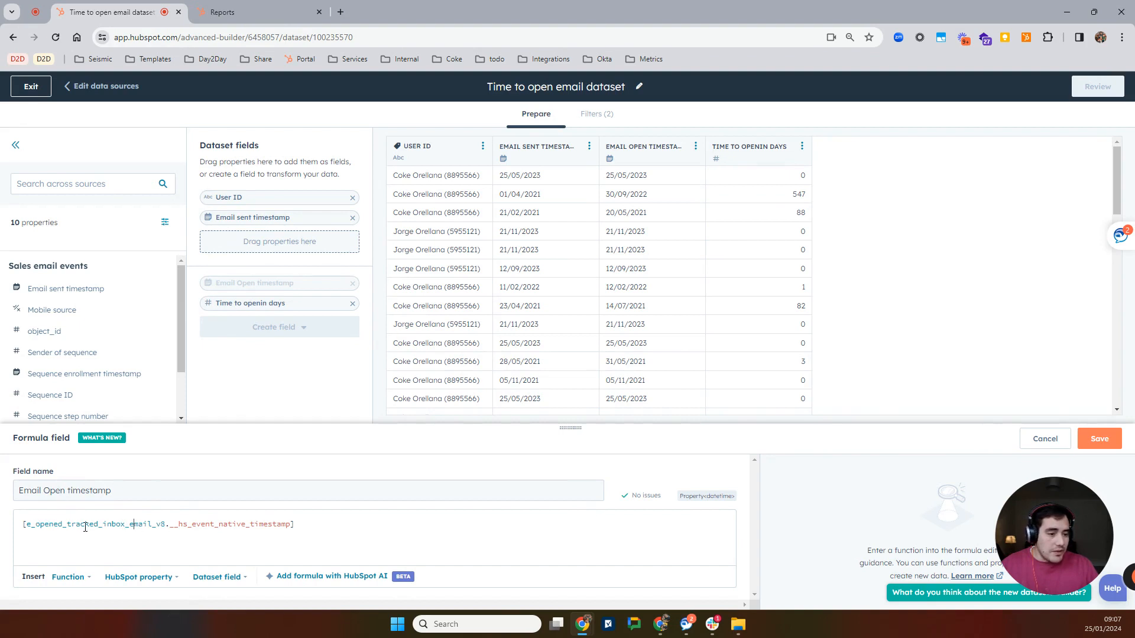
{"action": "left_click", "coordinate": [355, 526]}
{"action": "key", "text": "Return"}
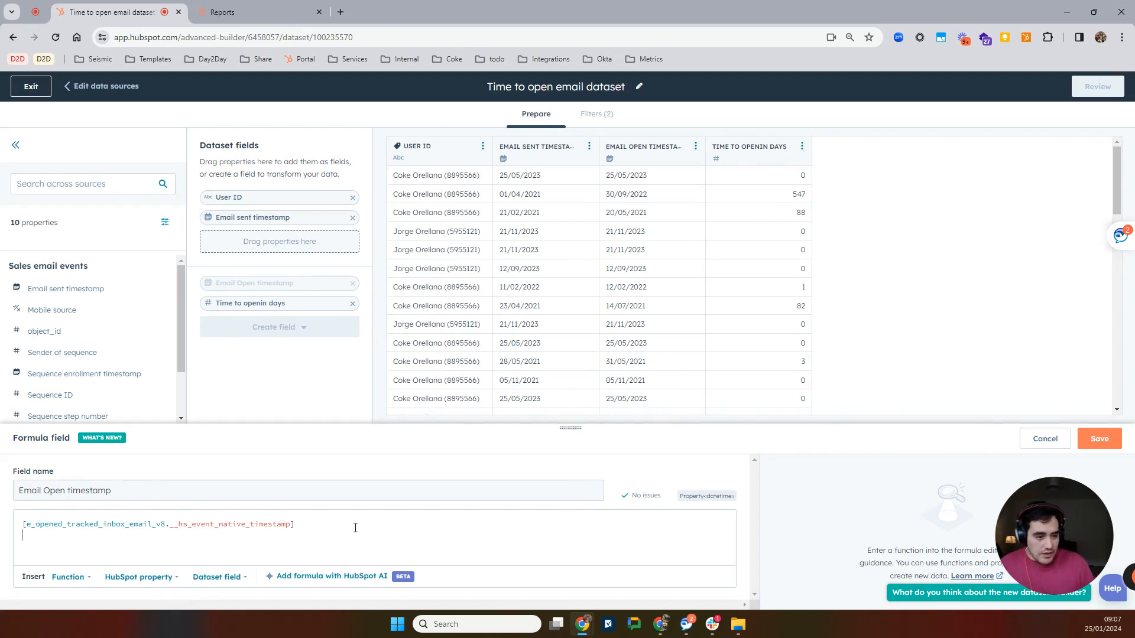
{"action": "type", "text": "op"}
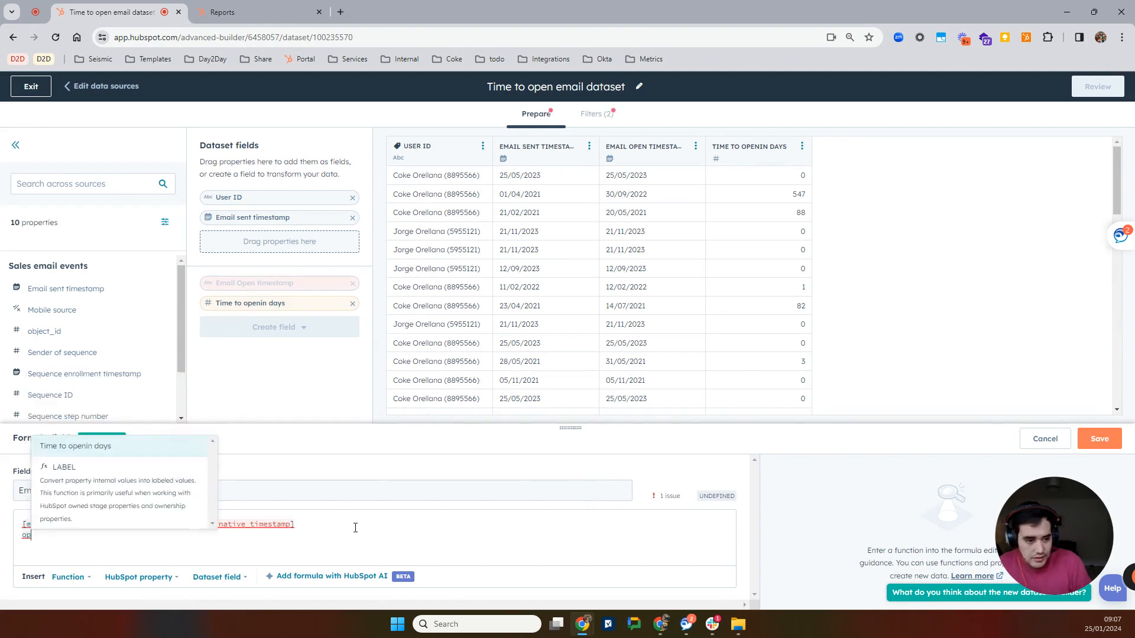
{"action": "type", "text": "em"}
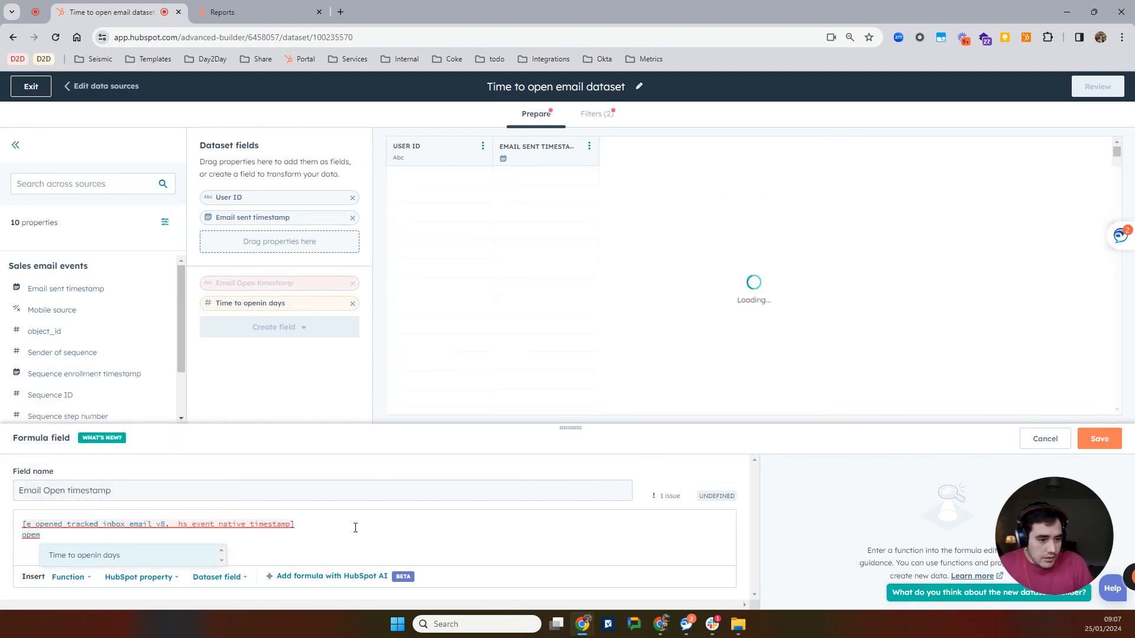
{"action": "key", "text": "BackSpace"}
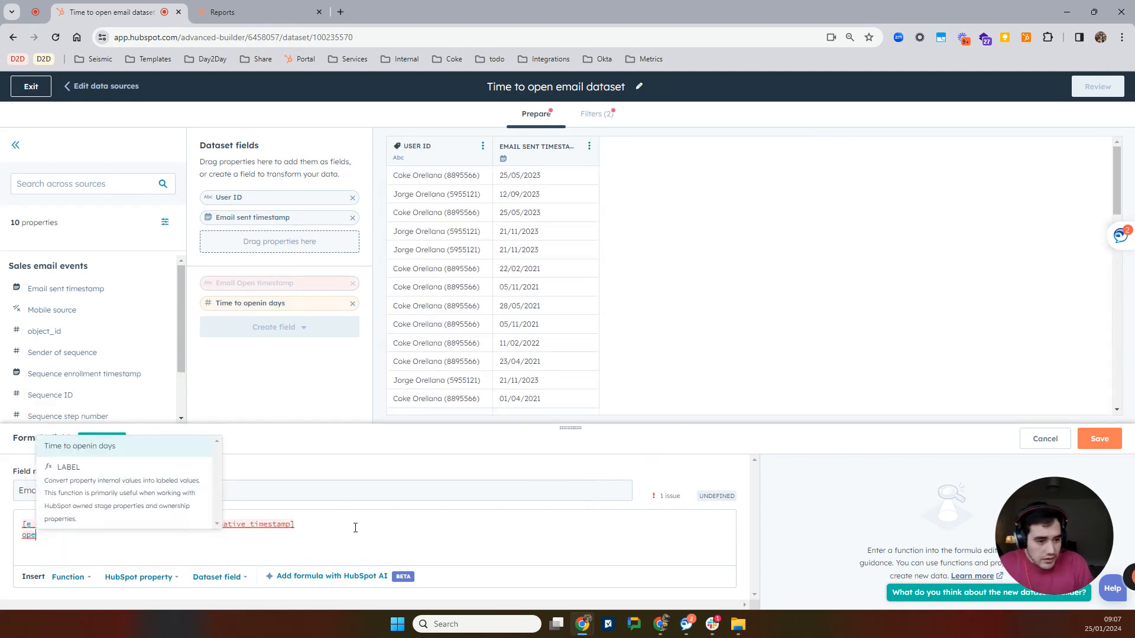
{"action": "key", "text": "BackSpace"}
{"action": "key", "text": "BackSpace"}
{"action": "key", "text": "BackSpace"}
{"action": "key", "text": "BackSpace"}
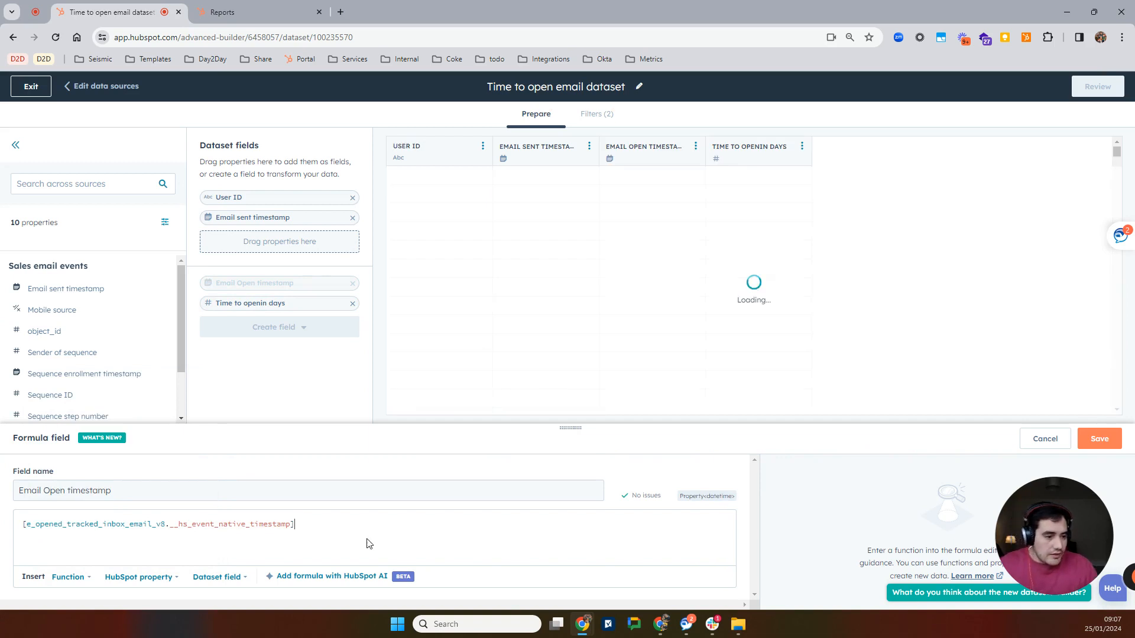
Step: Examine the HubSpot properties that can be inserted into the Email Open timestamp formula, including the timestamp property
{"action": "left_click", "coordinate": [143, 578]}
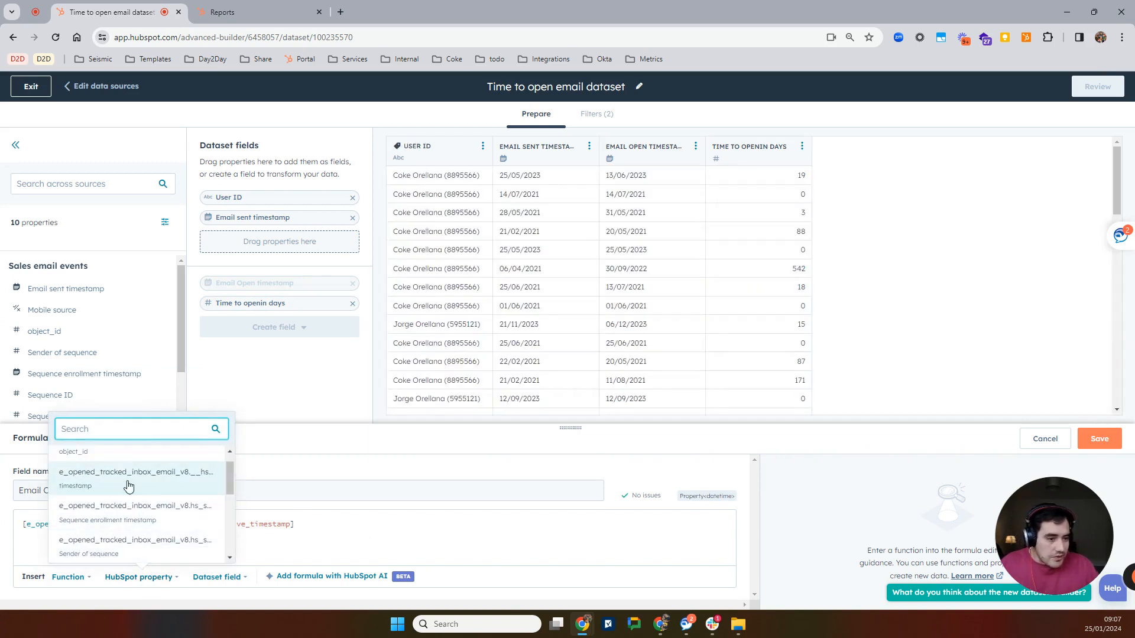
{"action": "scroll", "coordinate": [129, 486], "scroll_direction": "up", "scroll_amount": 1}
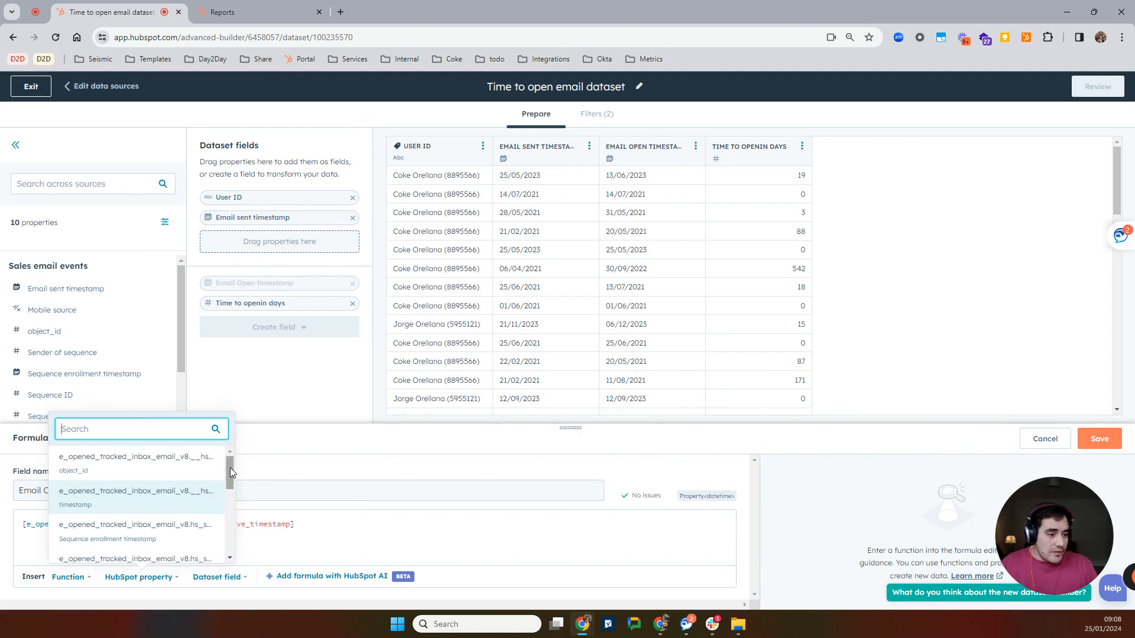
{"action": "left_click_drag", "start_coordinate": [230, 467], "coordinate": [232, 462]}
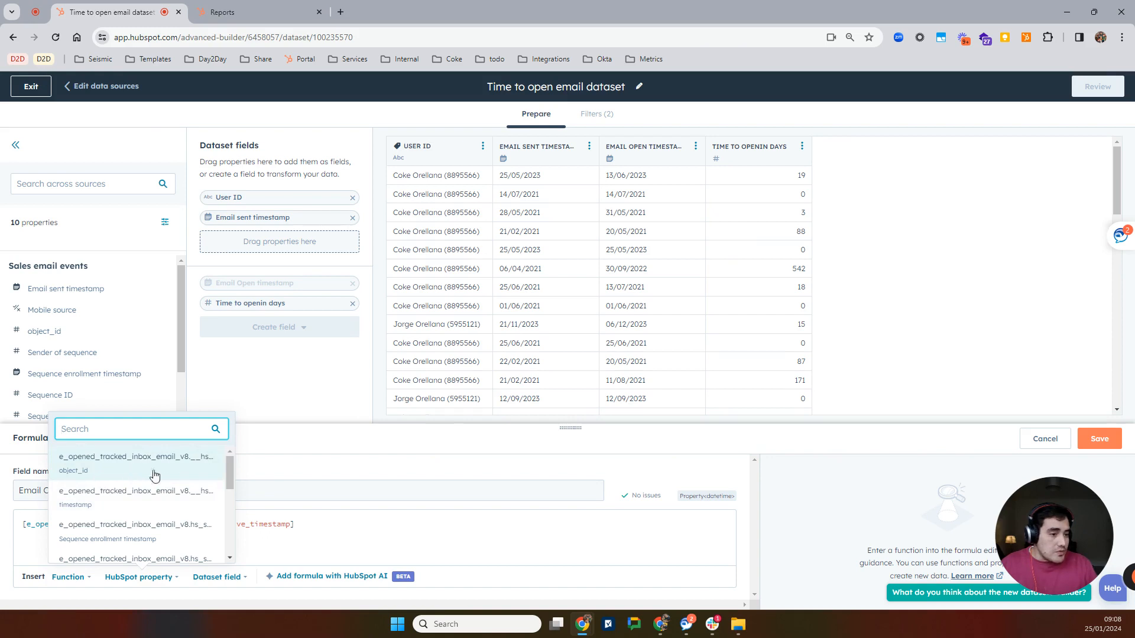
{"action": "mouse_move", "coordinate": [232, 478]}
{"action": "left_mouse_down"}
{"action": "mouse_move", "coordinate": [232, 546]}
{"action": "mouse_move", "coordinate": [233, 474]}
{"action": "left_mouse_up"}
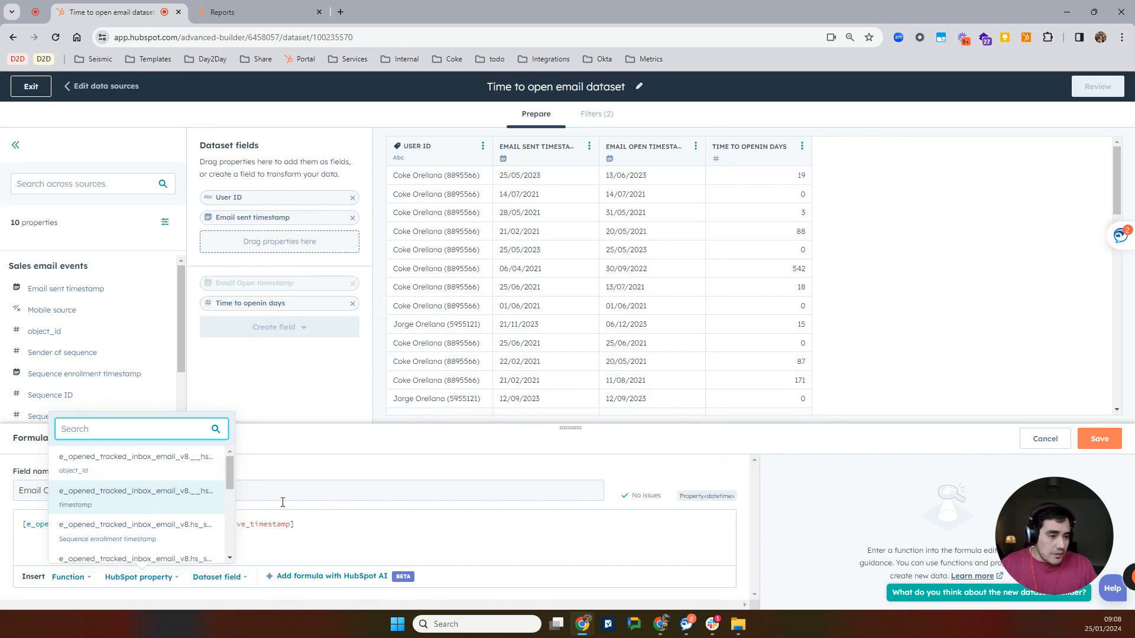
{"action": "left_click", "coordinate": [378, 545]}
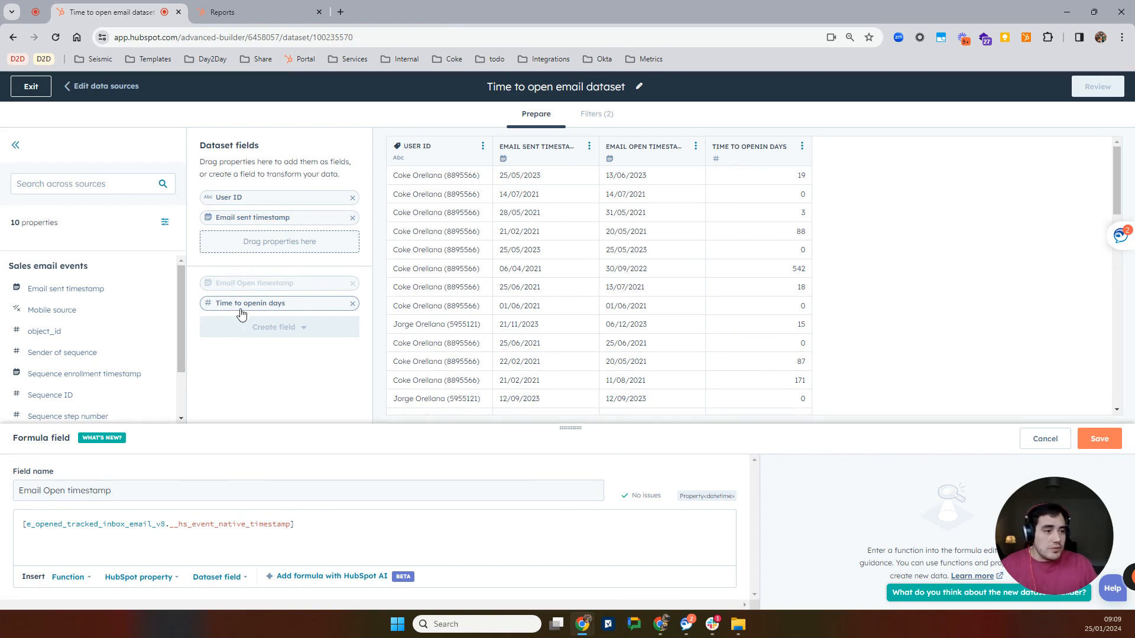
Step: Discard the Email Open timestamp edit and open the Time to openin days formula for editing
{"action": "left_click", "coordinate": [278, 306]}
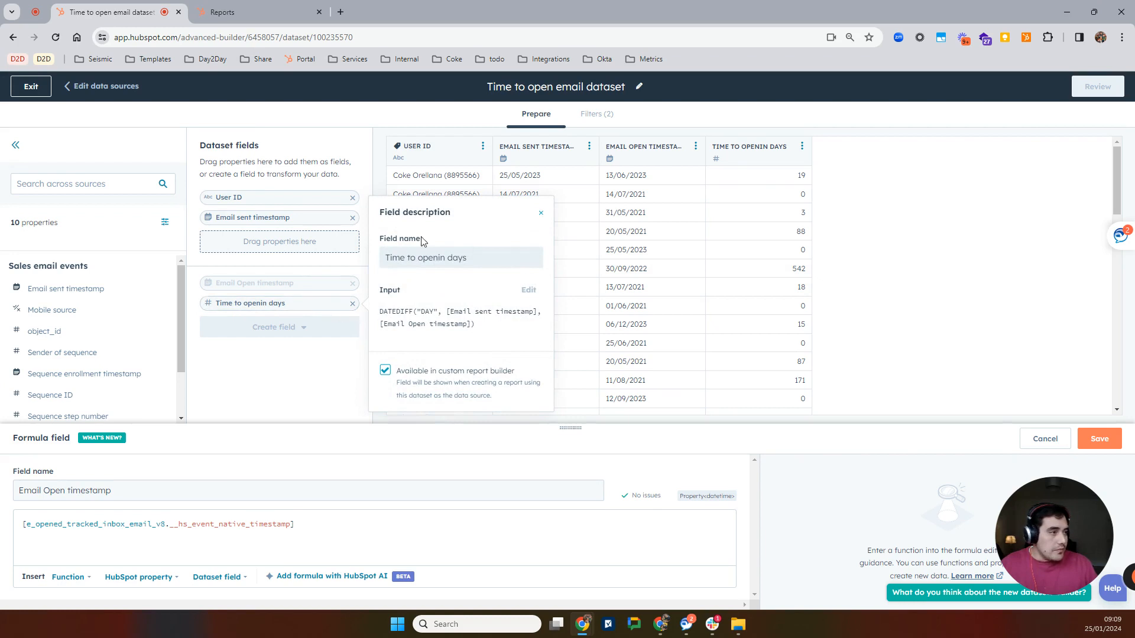
{"action": "left_click", "coordinate": [1043, 438]}
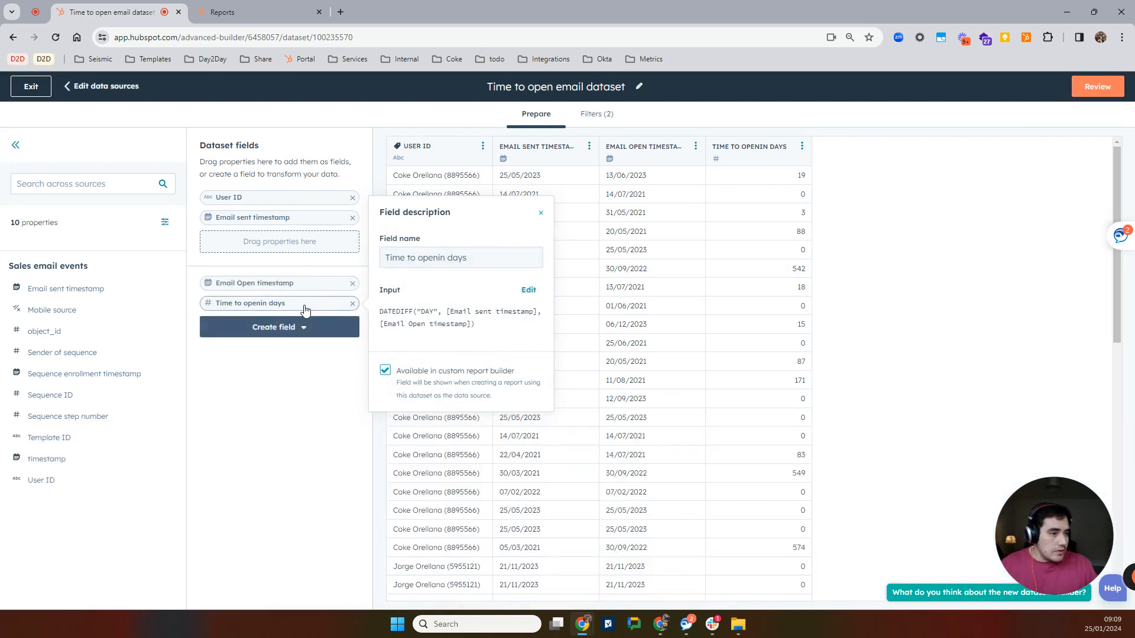
{"action": "left_click", "coordinate": [532, 290]}
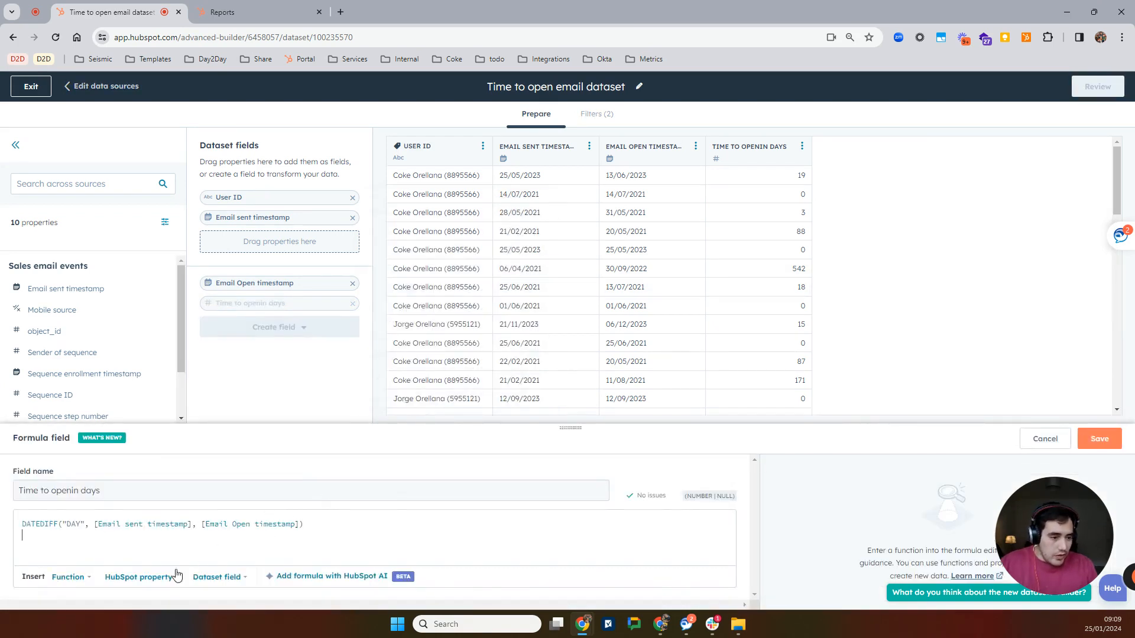
Step: Look up the DATEDIFF description in the list of functions available for the formula
{"action": "left_click", "coordinate": [76, 575]}
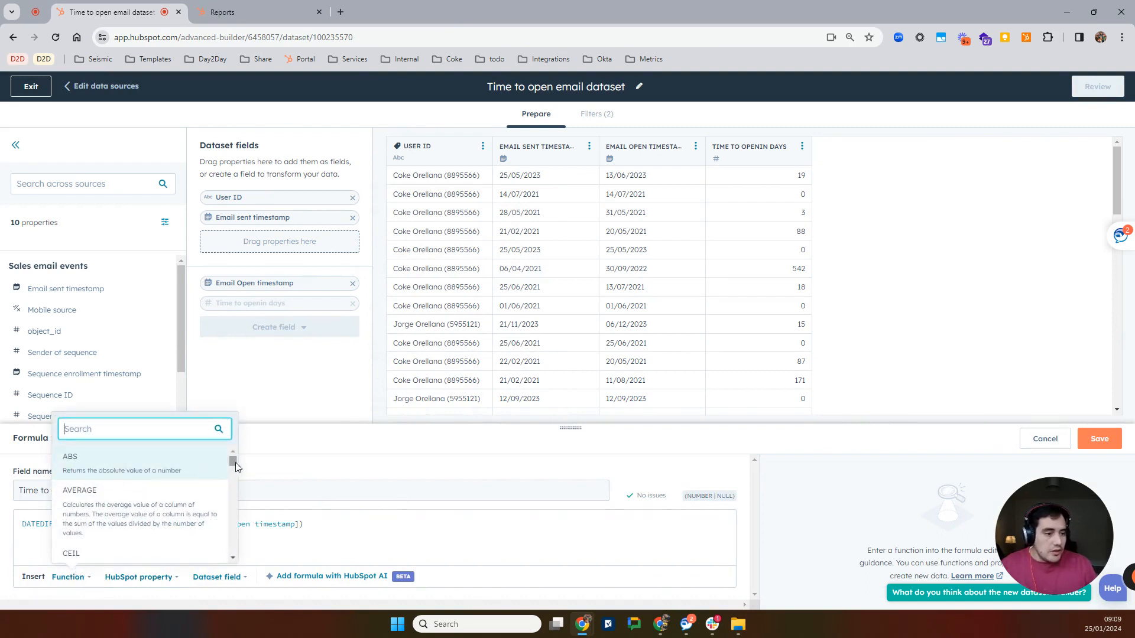
{"action": "left_click_drag", "start_coordinate": [233, 463], "coordinate": [232, 482]}
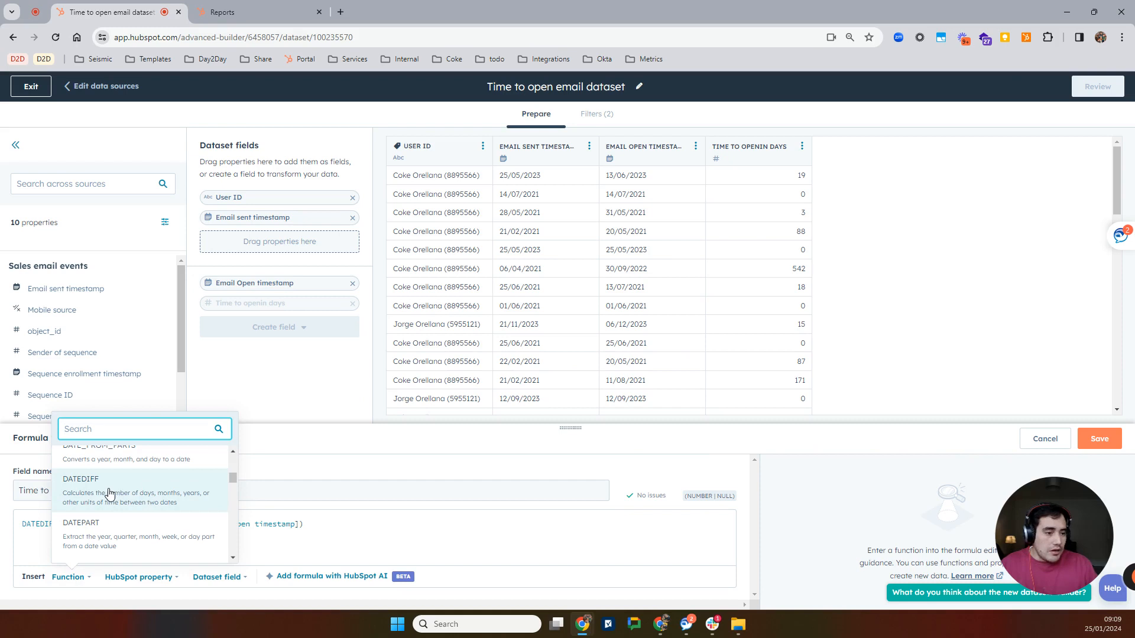
{"action": "scroll", "coordinate": [110, 494], "scroll_direction": "up", "scroll_amount": 4}
{"action": "scroll", "coordinate": [108, 495], "scroll_direction": "down", "scroll_amount": 3}
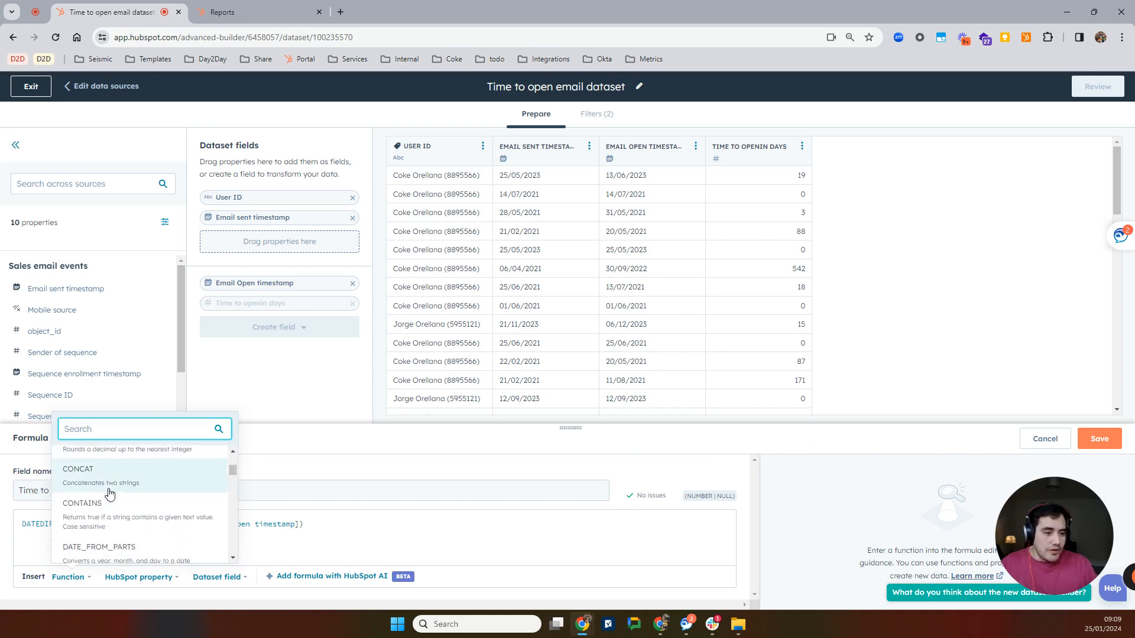
{"action": "scroll", "coordinate": [107, 492], "scroll_direction": "down", "scroll_amount": 2}
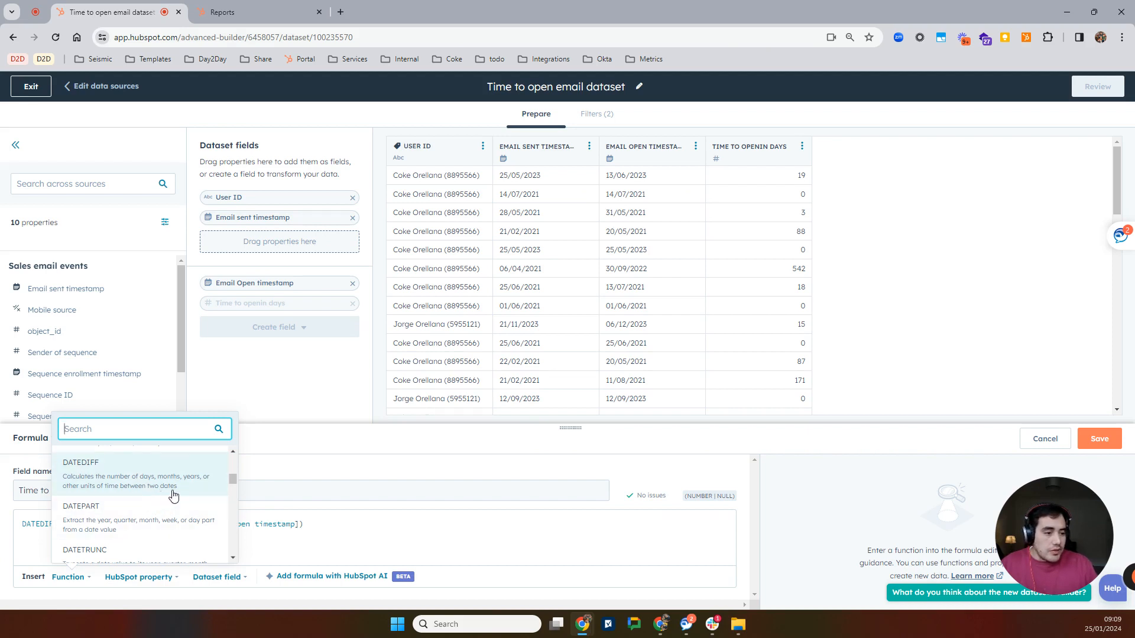
{"action": "left_click", "coordinate": [357, 526]}
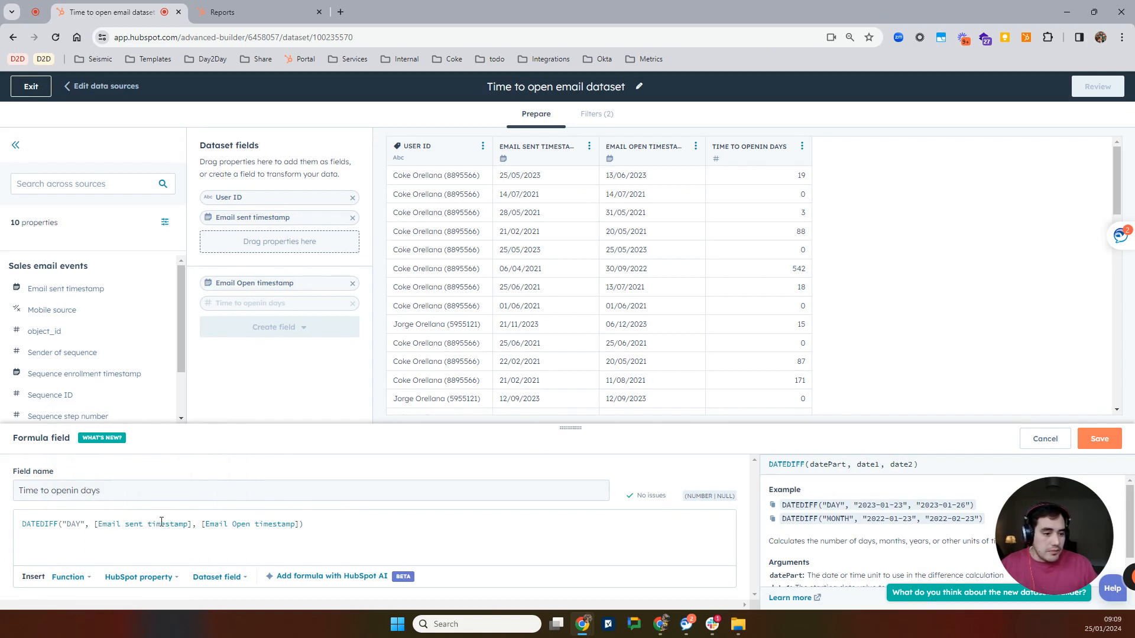
Step: Examine the DATEDIFF date part argument, its reference examples and the Time to openin days values, leaving the formula without saving
{"action": "left_click", "coordinate": [81, 523]}
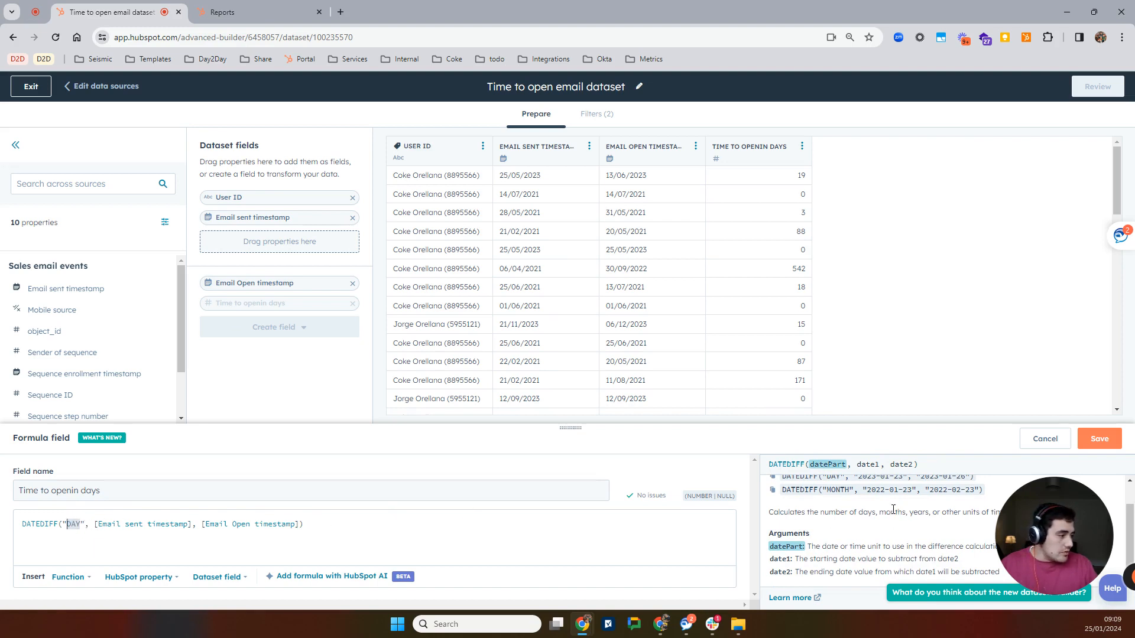
{"action": "scroll", "coordinate": [905, 521], "scroll_direction": "up", "scroll_amount": 1}
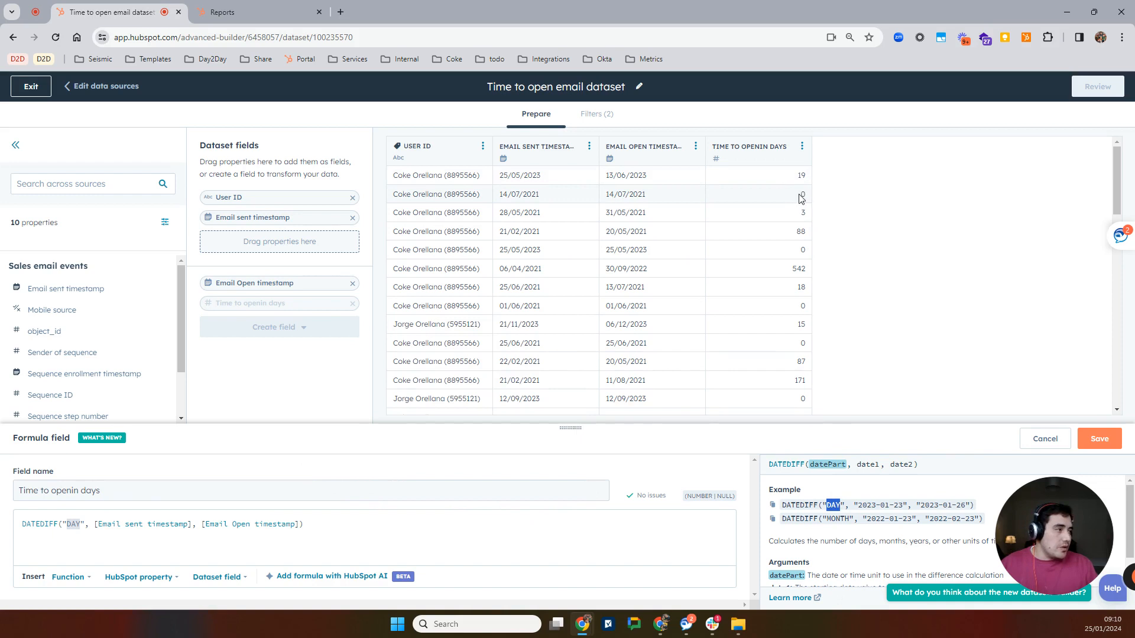
{"action": "left_click_drag", "start_coordinate": [802, 198], "coordinate": [810, 199]}
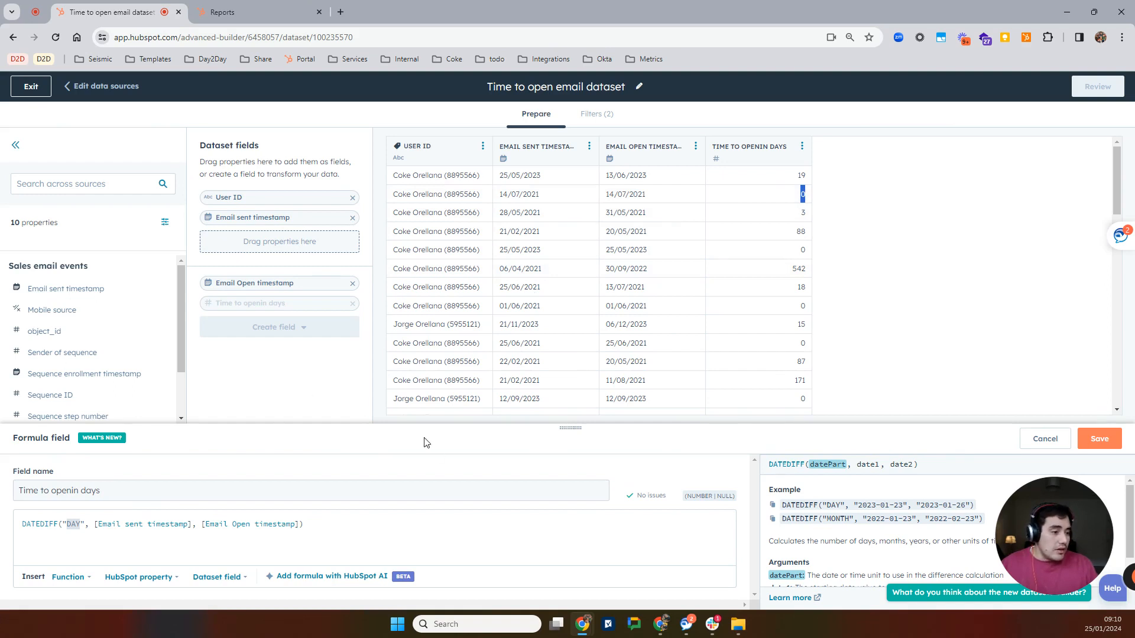
{"action": "left_click", "coordinate": [326, 529]}
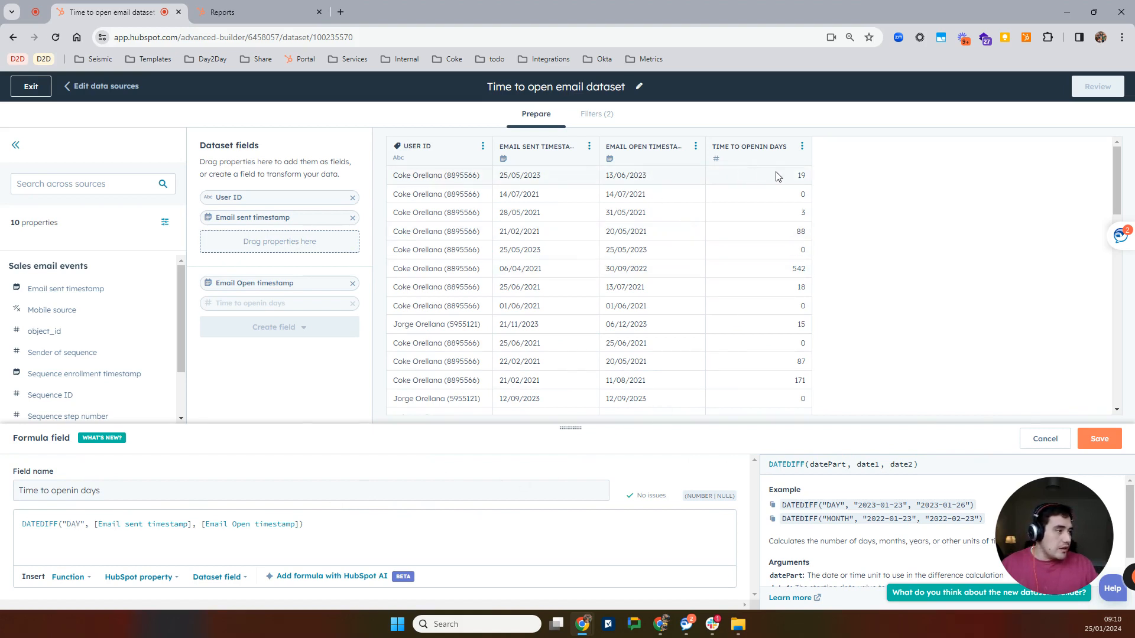
{"action": "left_click", "coordinate": [1043, 443]}
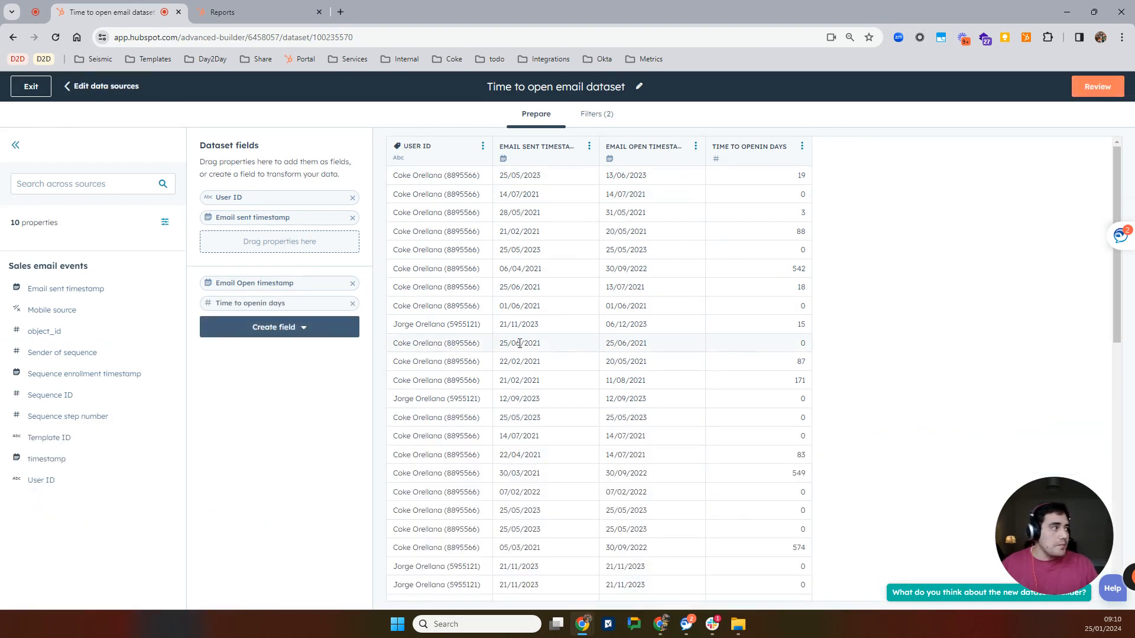
Step: Review the dataset's custom fields and open the save form for updating the dataset
{"action": "left_click", "coordinate": [1090, 94]}
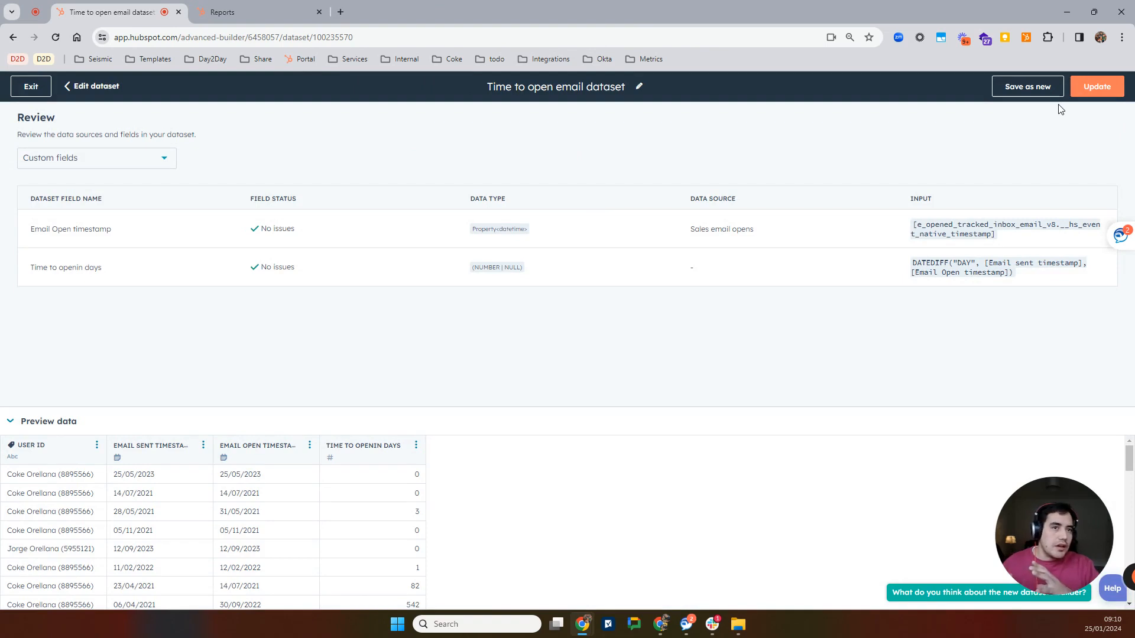
{"action": "left_click", "coordinate": [1095, 89]}
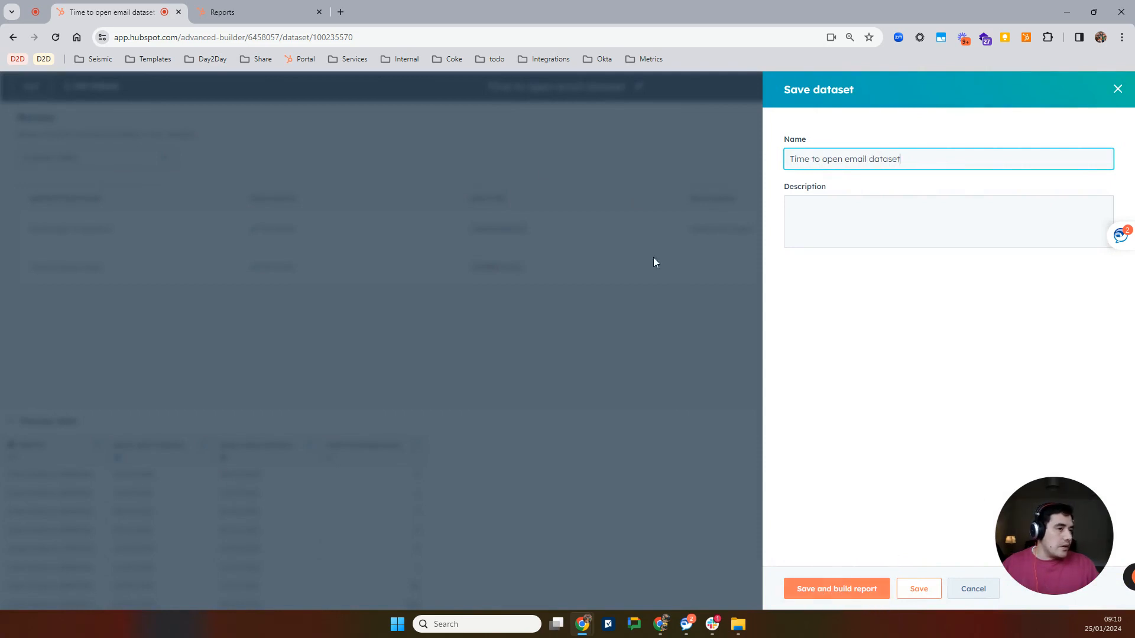
Step: Switch to the Time to open emails report and open it for customization in the report builder
{"action": "left_click", "coordinate": [229, 13]}
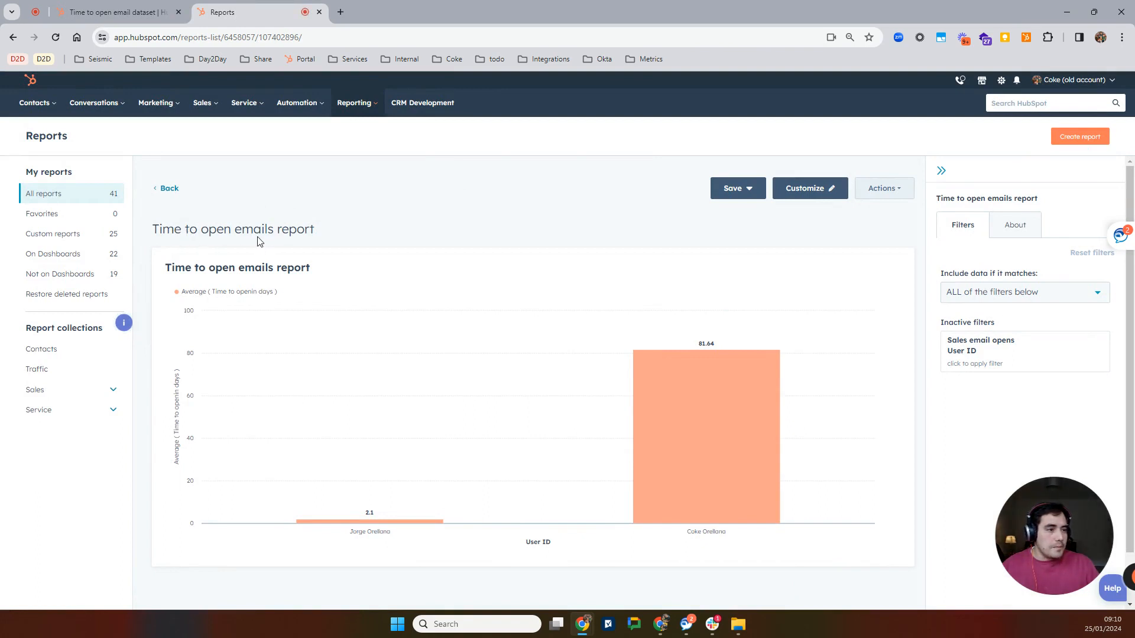
{"action": "left_click", "coordinate": [818, 198]}
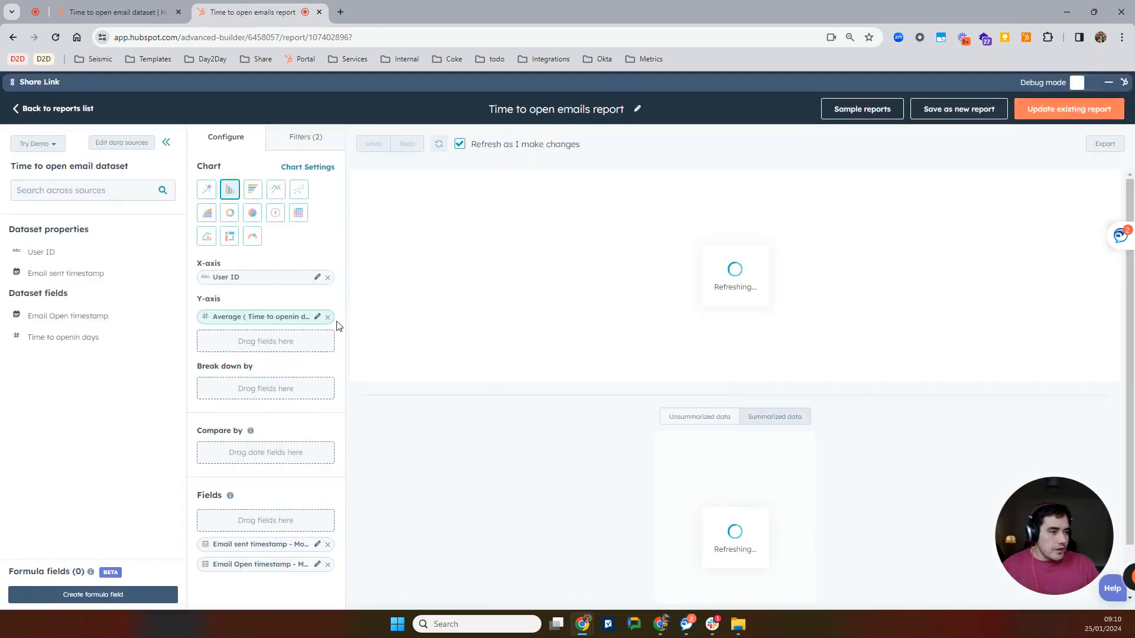
Step: Set the aggregation of the Y-axis field Time to openin days to None and apply it
{"action": "left_click", "coordinate": [317, 317]}
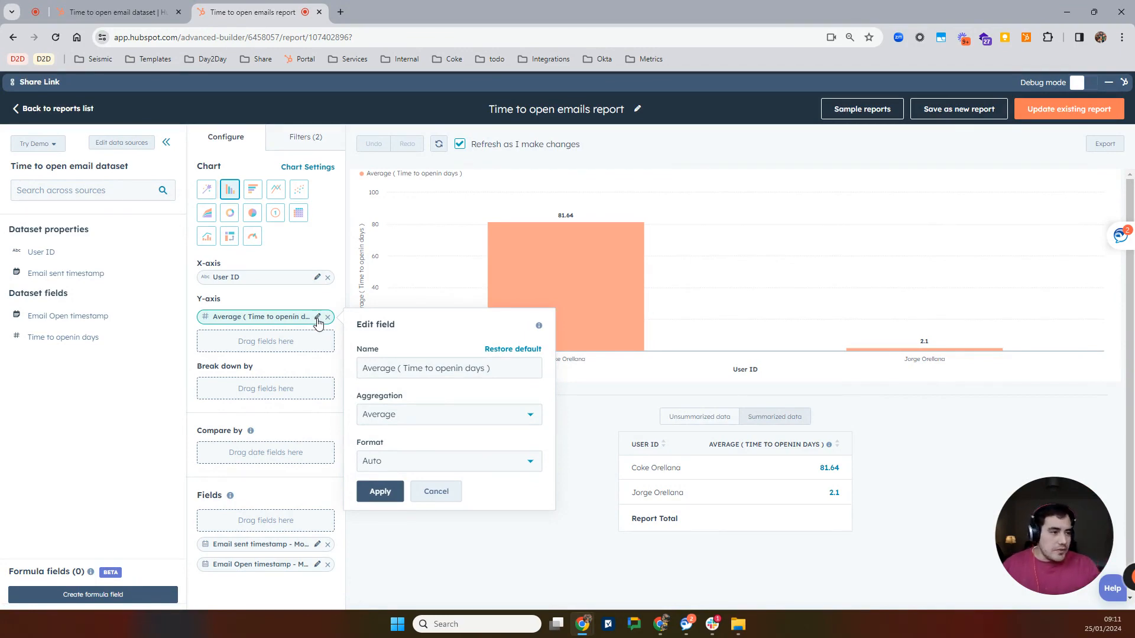
{"action": "left_click", "coordinate": [415, 420]}
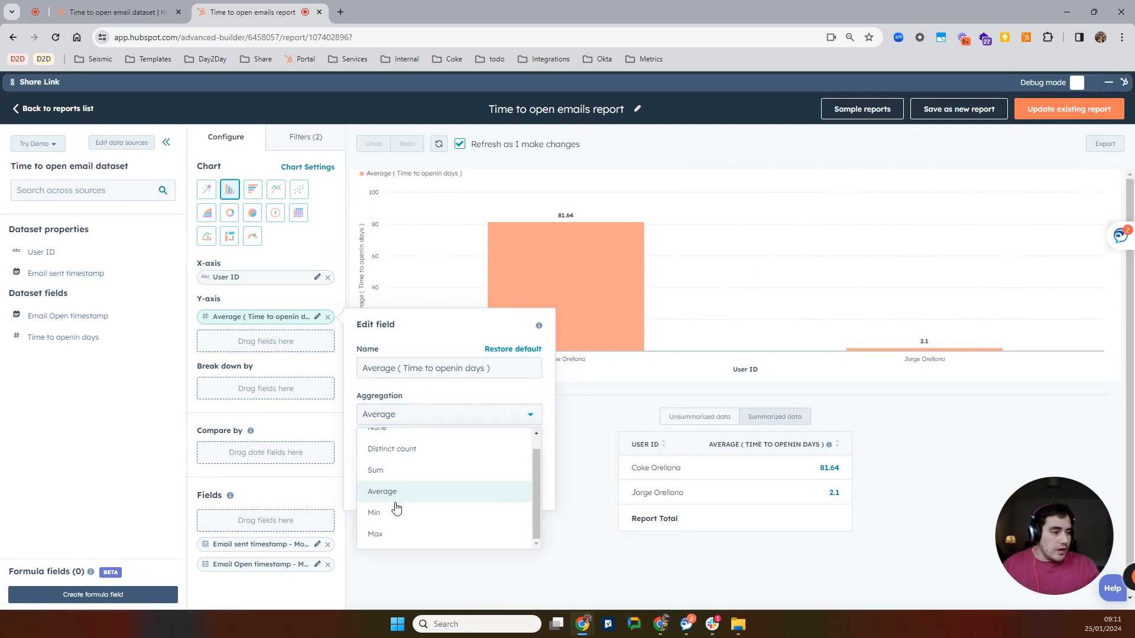
{"action": "scroll", "coordinate": [393, 499], "scroll_direction": "up", "scroll_amount": 1}
{"action": "left_click", "coordinate": [392, 449]}
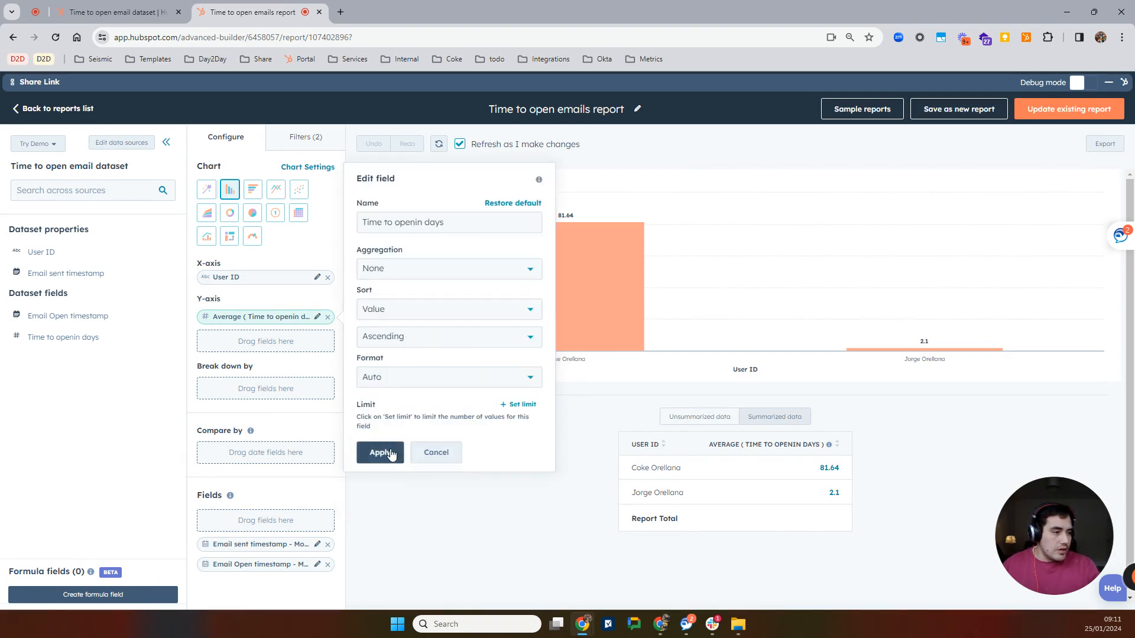
{"action": "left_click", "coordinate": [381, 453]}
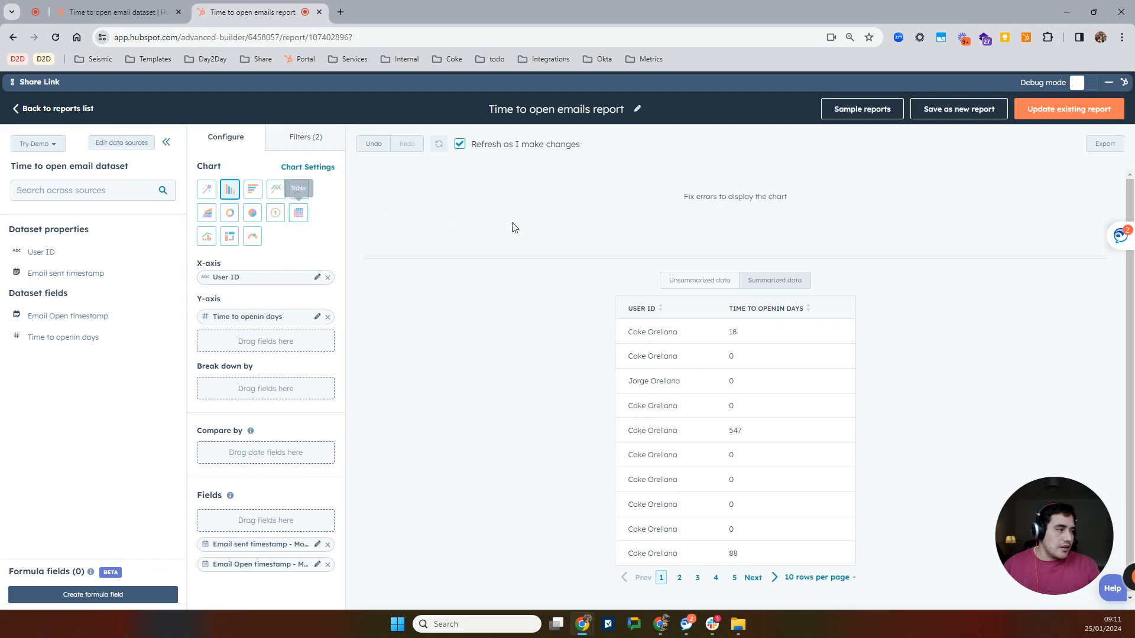
Step: Change the chart to a table and add the Email sent timestamp and Email Open timestamp fields as columns
{"action": "left_click", "coordinate": [301, 217]}
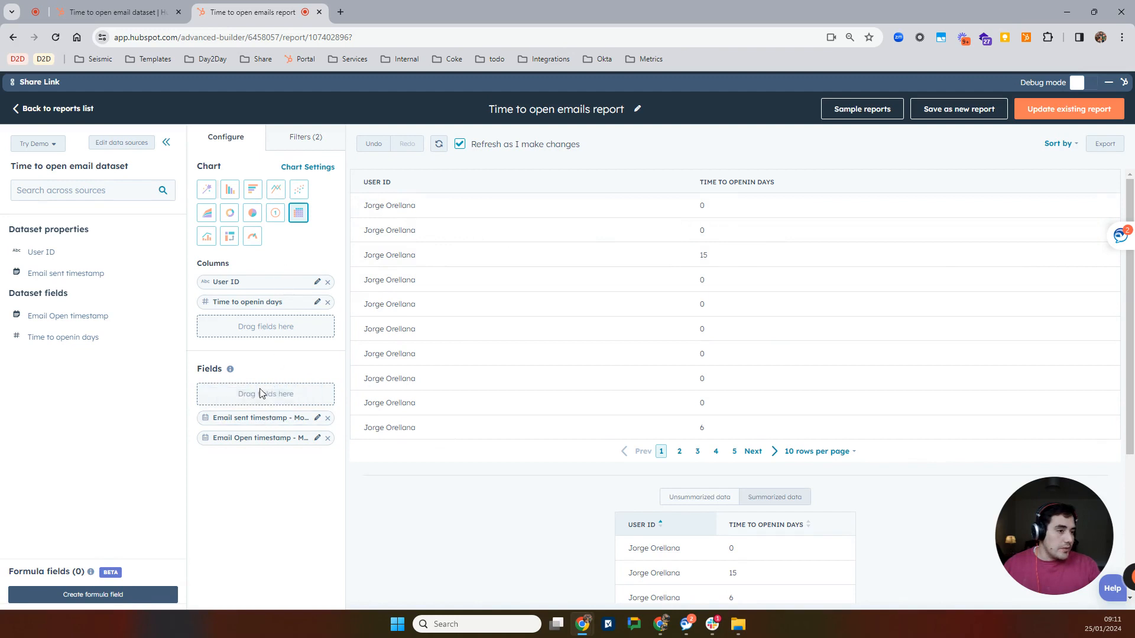
{"action": "left_click_drag", "start_coordinate": [258, 424], "coordinate": [264, 354]}
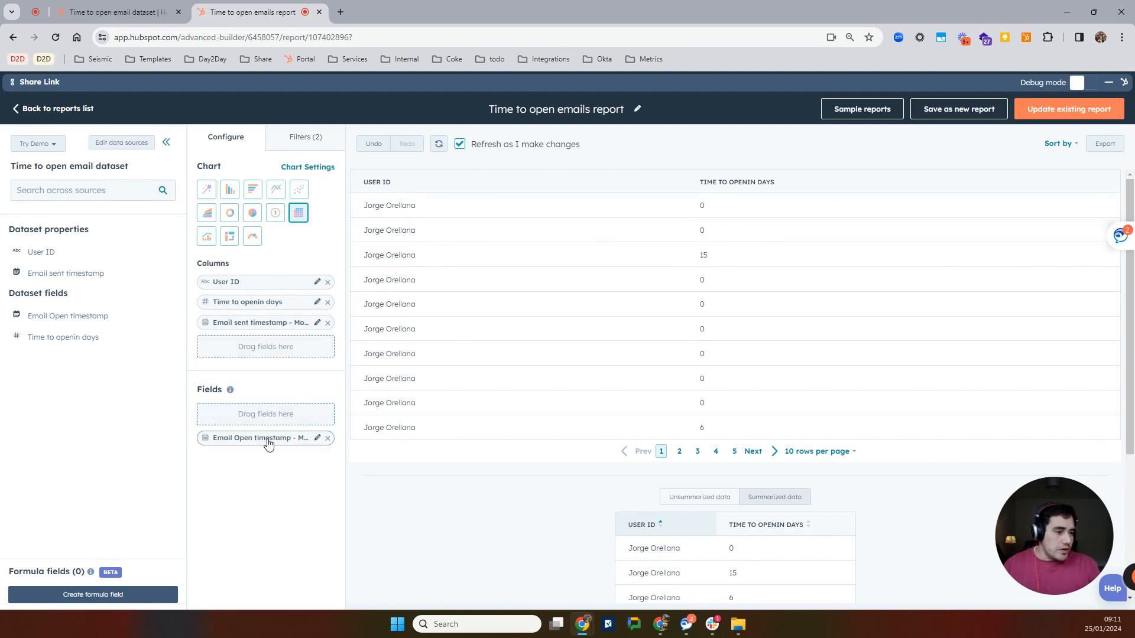
{"action": "left_click_drag", "start_coordinate": [267, 443], "coordinate": [273, 357]}
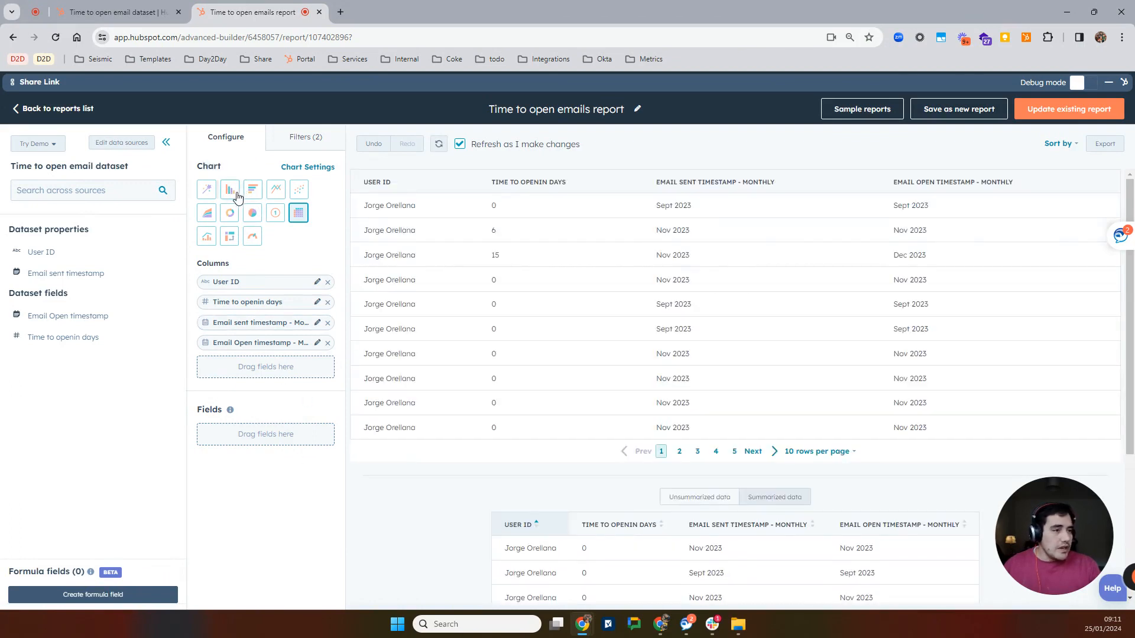
{"action": "left_click", "coordinate": [318, 322]}
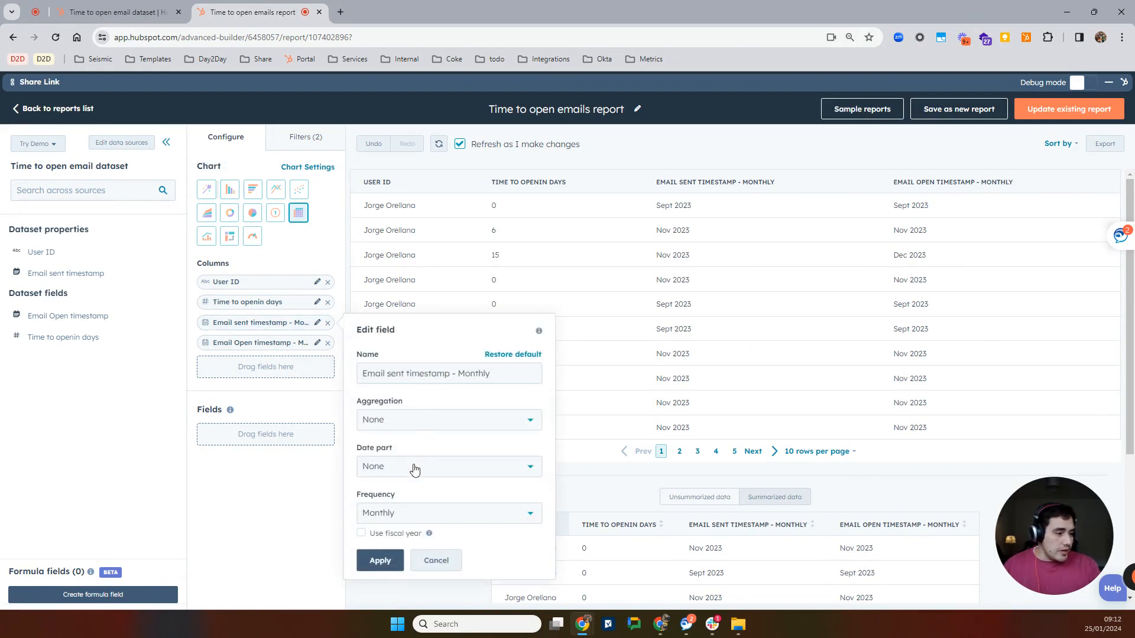
{"action": "left_click", "coordinate": [411, 513]}
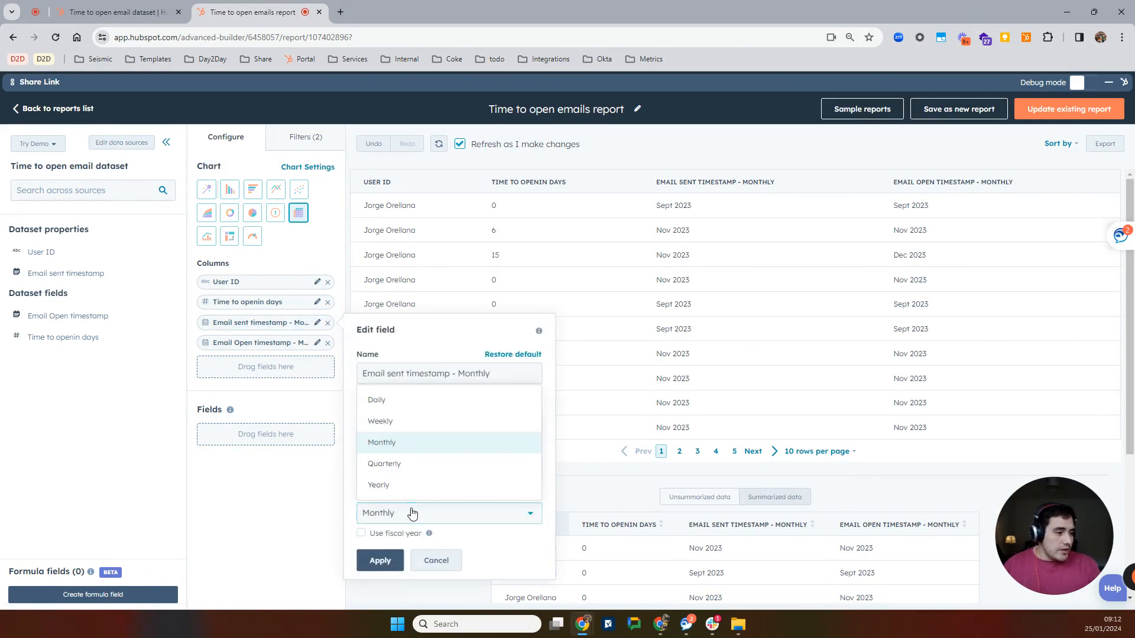
{"action": "left_click", "coordinate": [394, 400]}
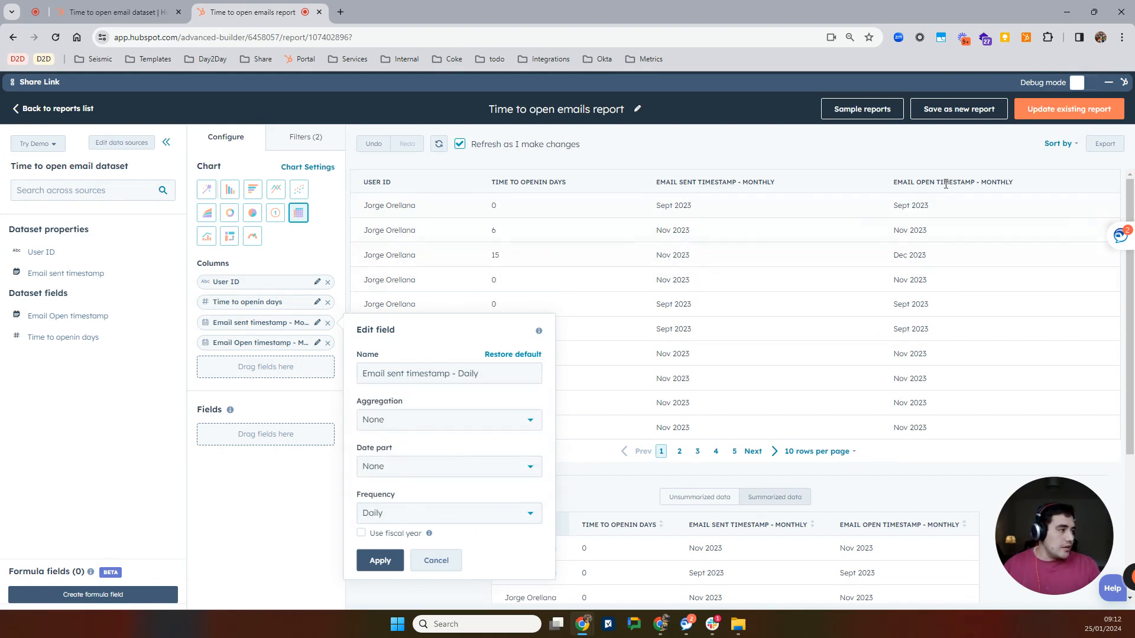
{"action": "left_click", "coordinate": [451, 559]}
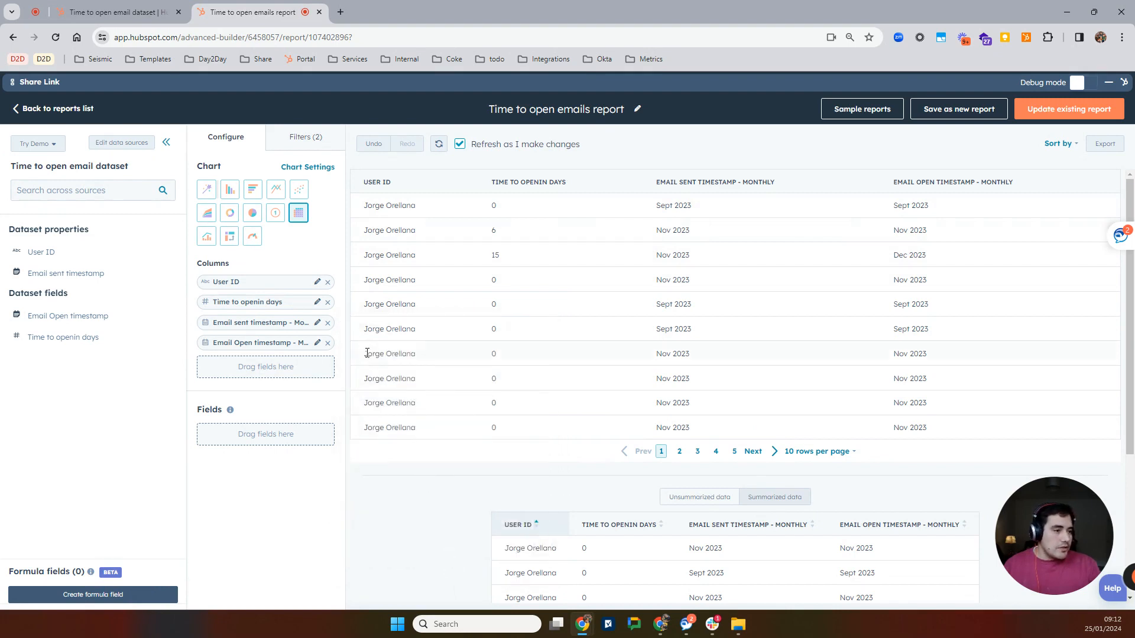
Step: Change the report to a vertical bar chart with User ID on the X-axis and Time to openin days on the Y-axis
{"action": "left_click", "coordinate": [230, 189]}
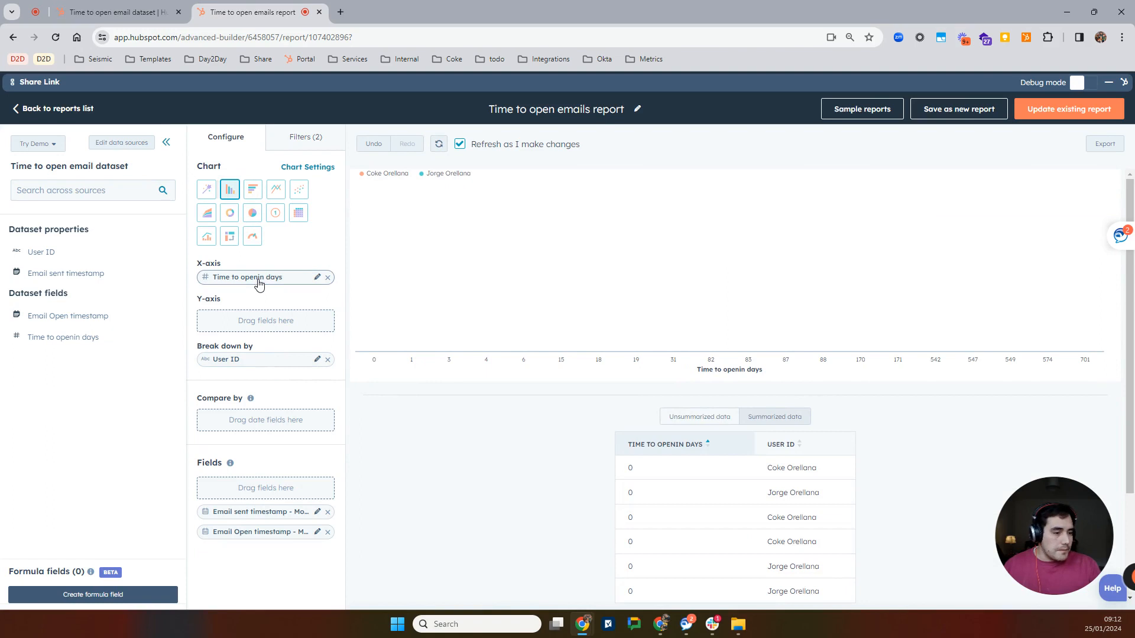
{"action": "left_click", "coordinate": [239, 367]}
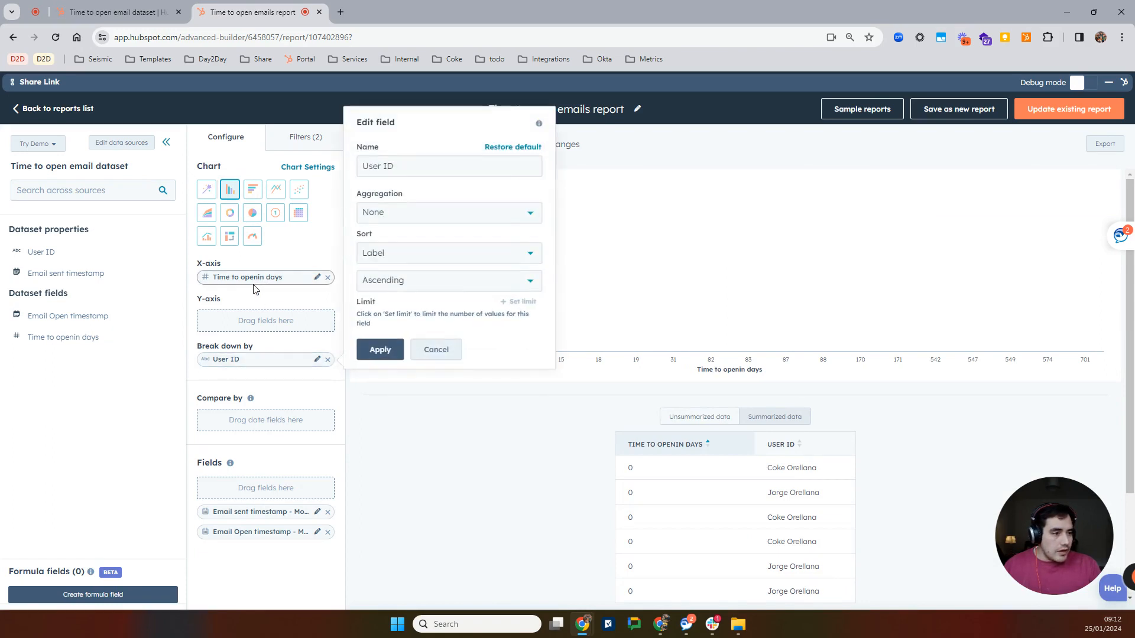
{"action": "left_click_drag", "start_coordinate": [253, 278], "coordinate": [255, 324]}
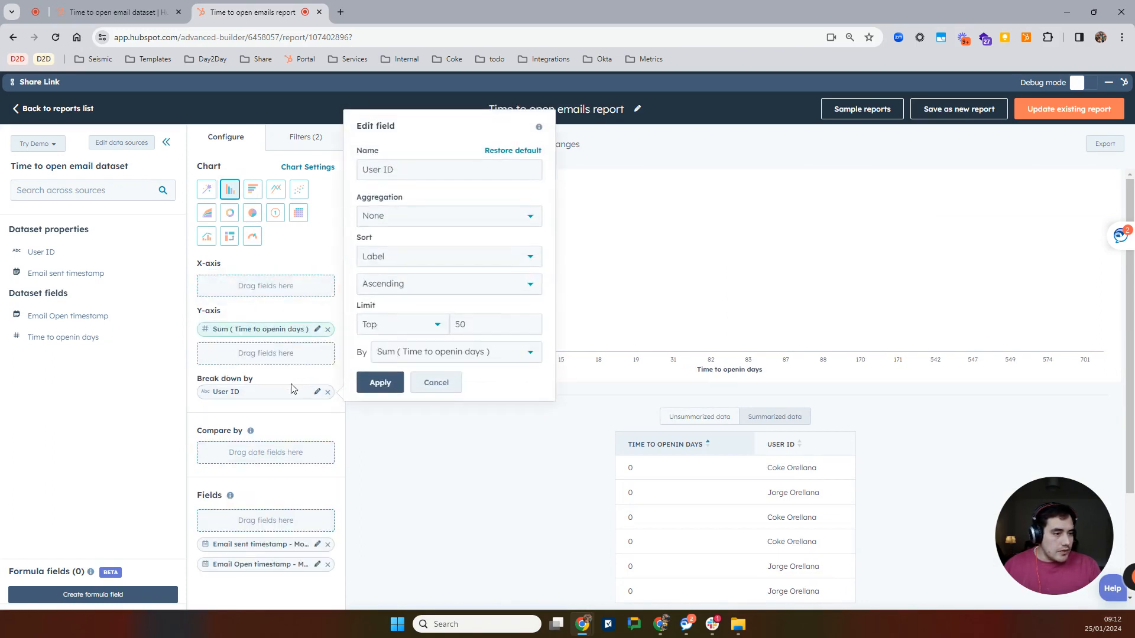
{"action": "left_click_drag", "start_coordinate": [258, 392], "coordinate": [267, 286]}
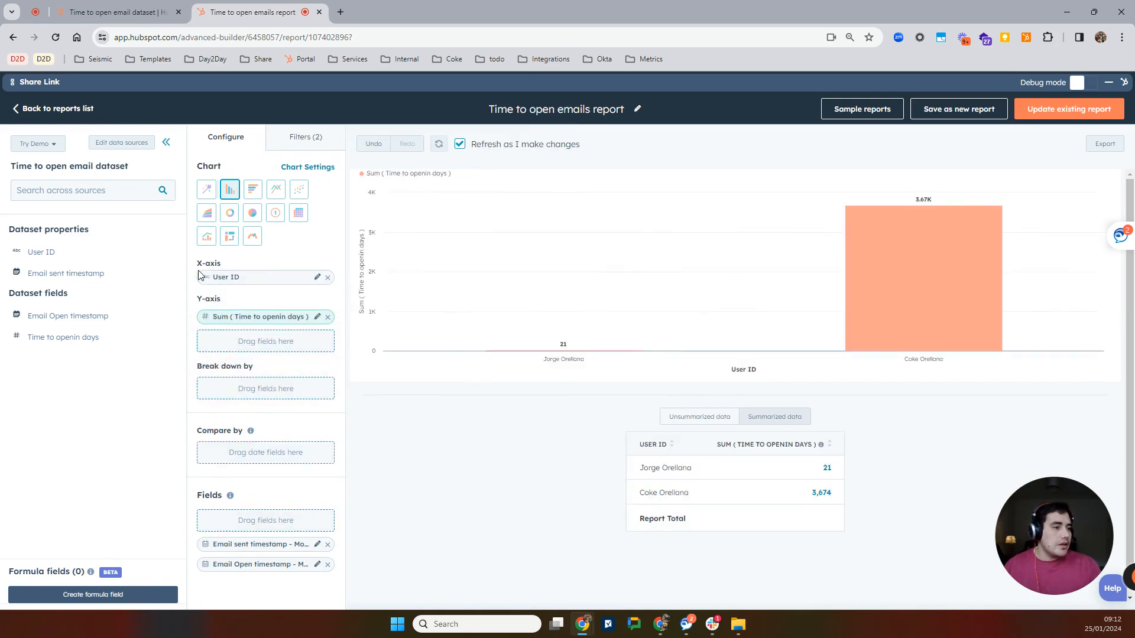
Step: Set the aggregation of the Y-axis field Time to openin days to Average and apply it
{"action": "mouse_move", "coordinate": [868, 349]}
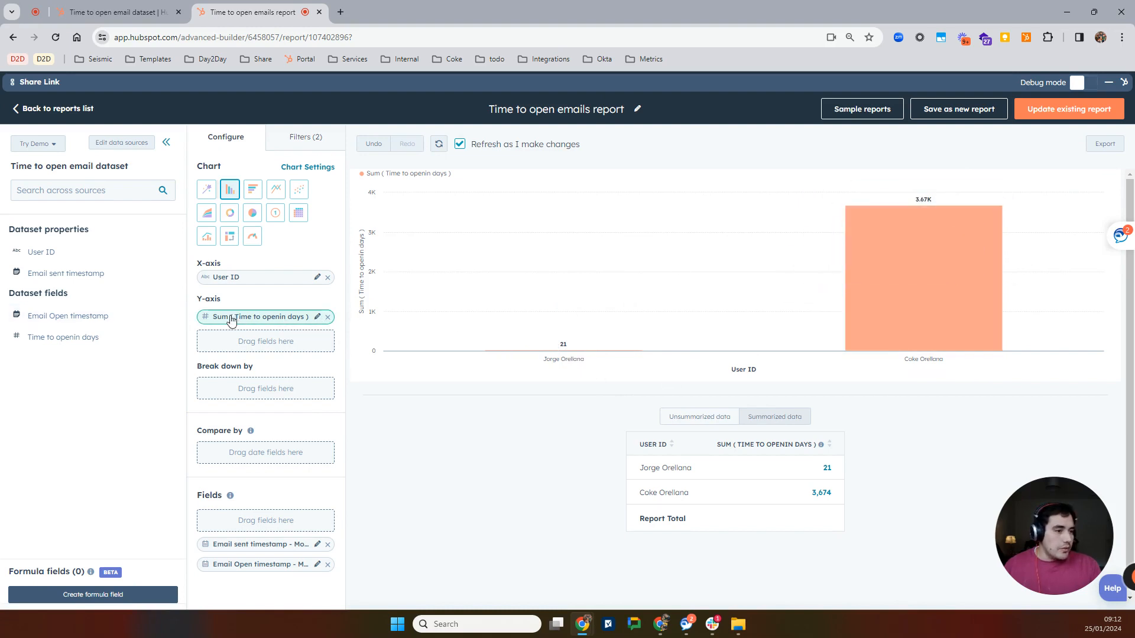
{"action": "left_click", "coordinate": [317, 318]}
{"action": "left_click", "coordinate": [436, 416]}
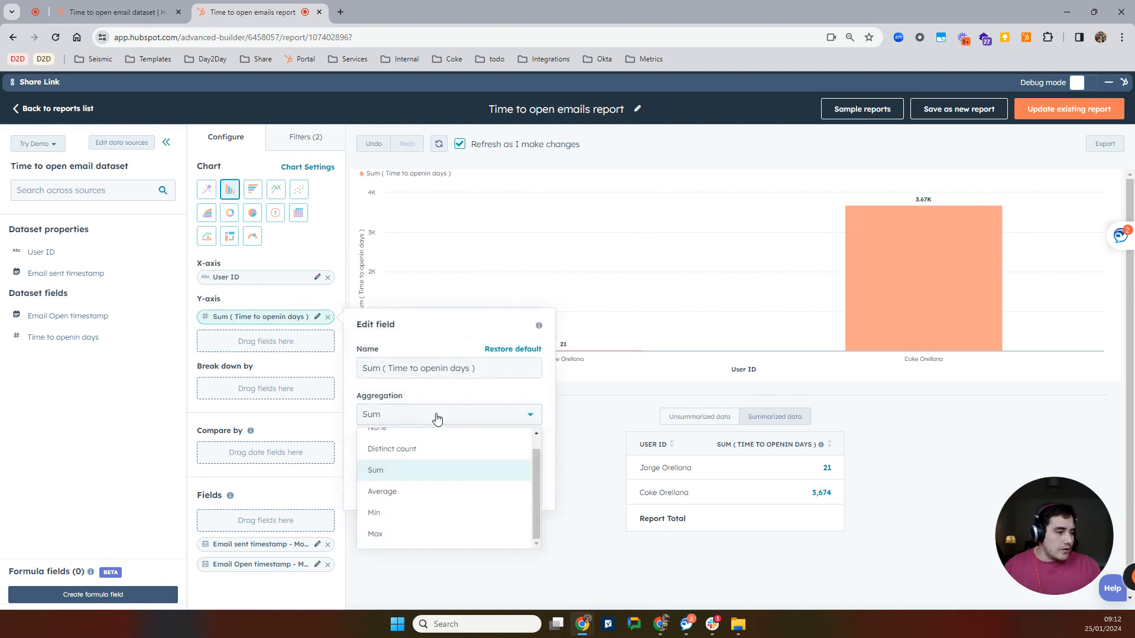
{"action": "left_click", "coordinate": [411, 493]}
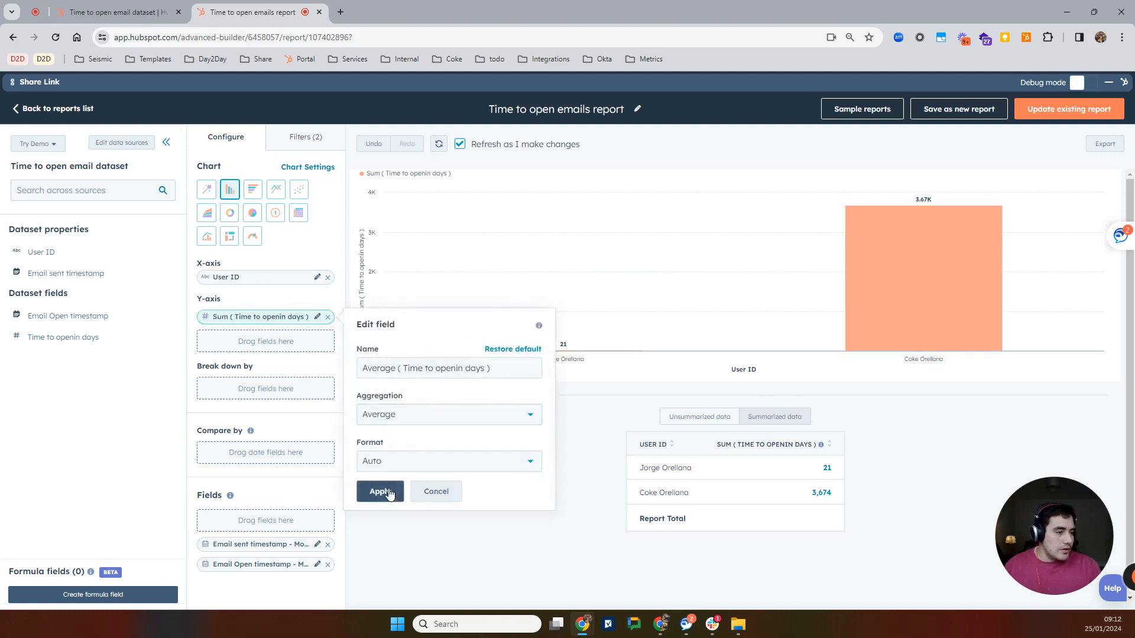
{"action": "left_click", "coordinate": [389, 493]}
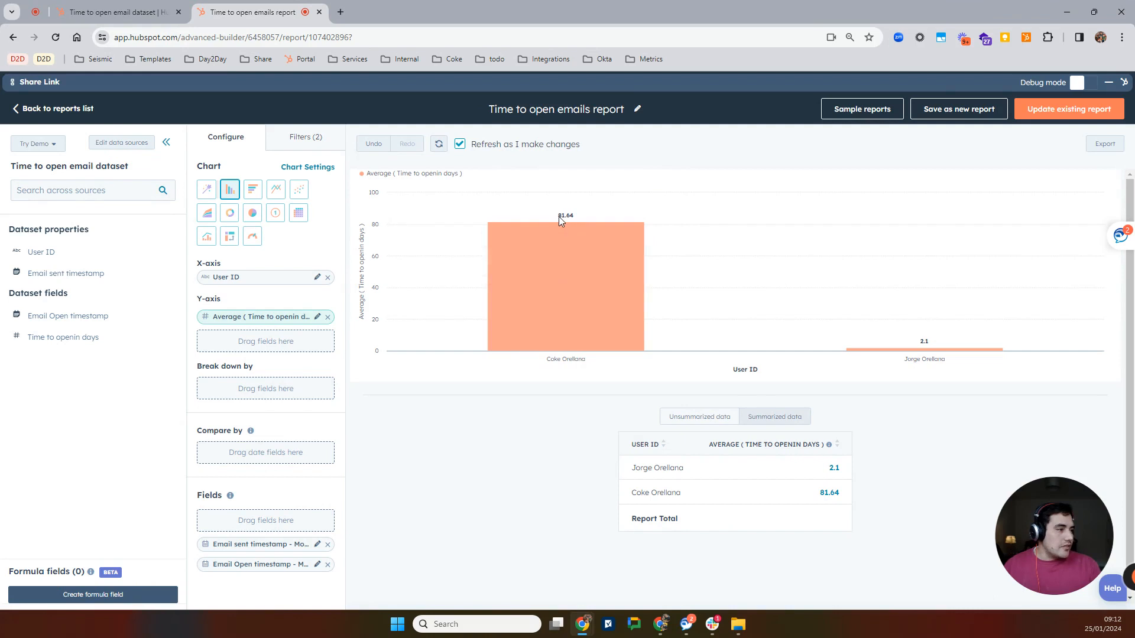
Step: Set the frequency of the Email sent timestamp field to Daily and apply it
{"action": "left_click", "coordinate": [317, 543]}
{"action": "left_click", "coordinate": [423, 413]}
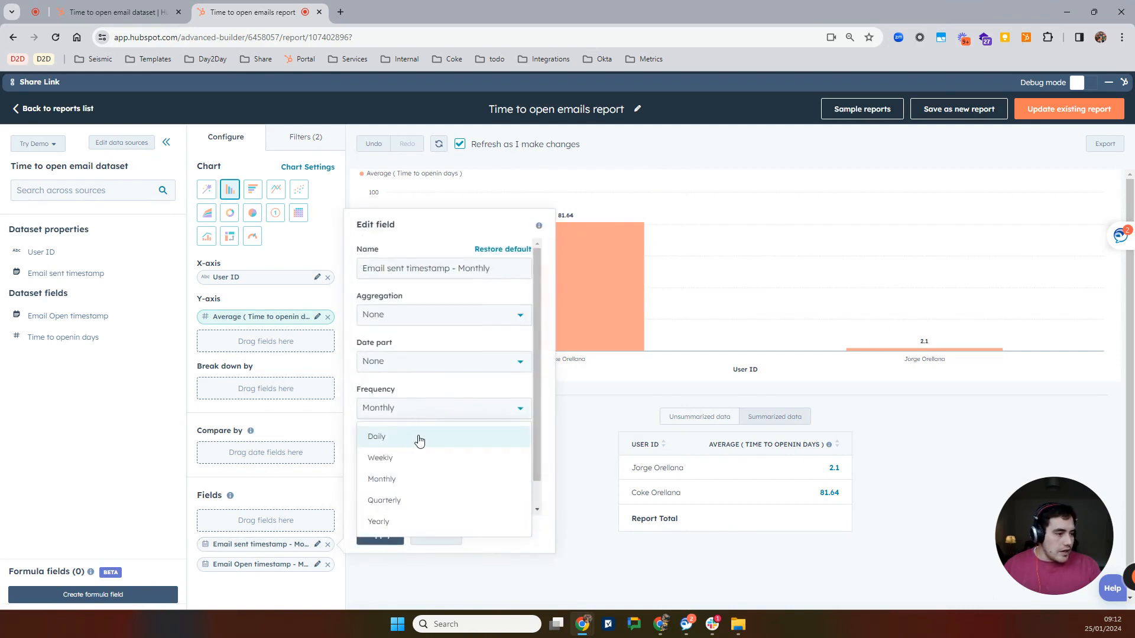
{"action": "left_click", "coordinate": [397, 460]}
{"action": "left_click", "coordinate": [380, 534]}
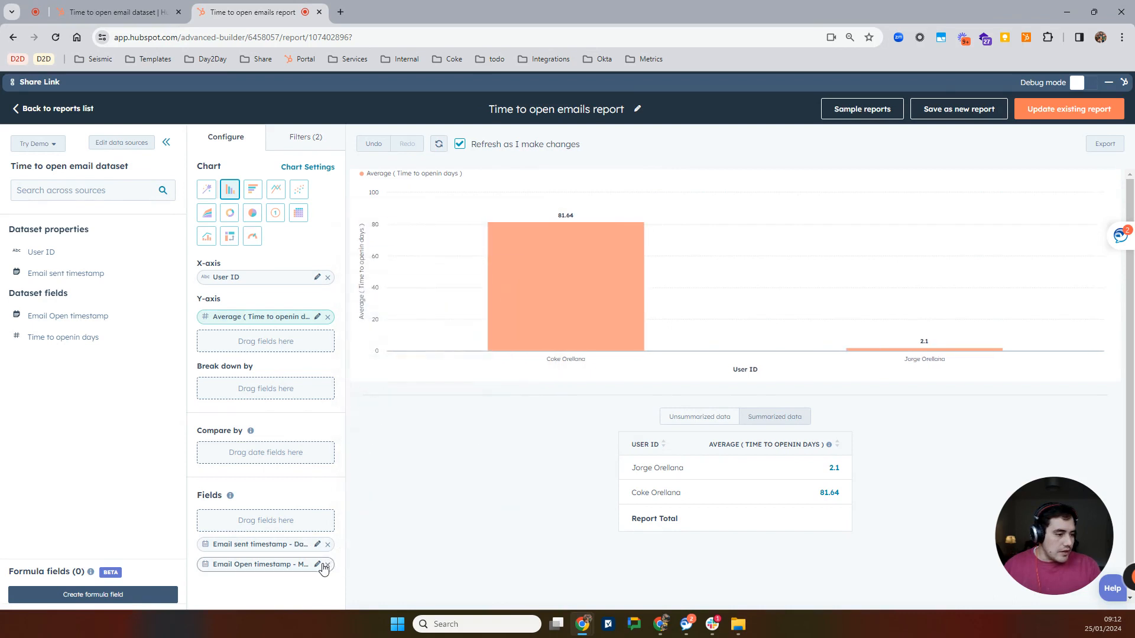
Step: Set the frequency of the Email Open timestamp field to Daily and apply it
{"action": "left_click", "coordinate": [317, 564]}
{"action": "left_click", "coordinate": [416, 430]}
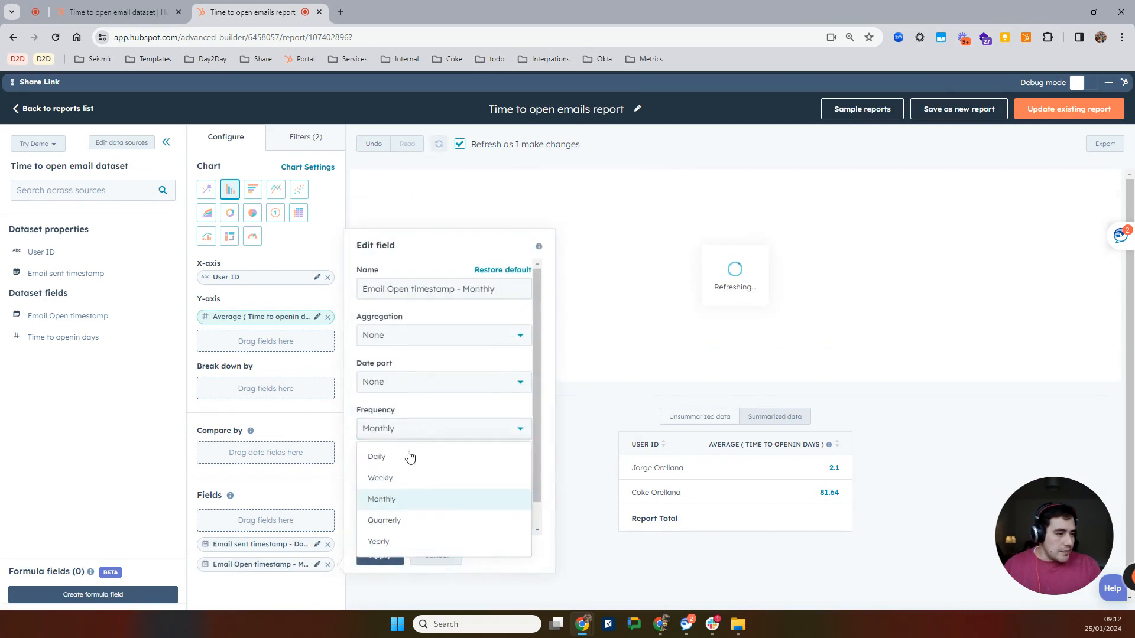
{"action": "left_click", "coordinate": [399, 459]}
{"action": "left_click", "coordinate": [380, 555]}
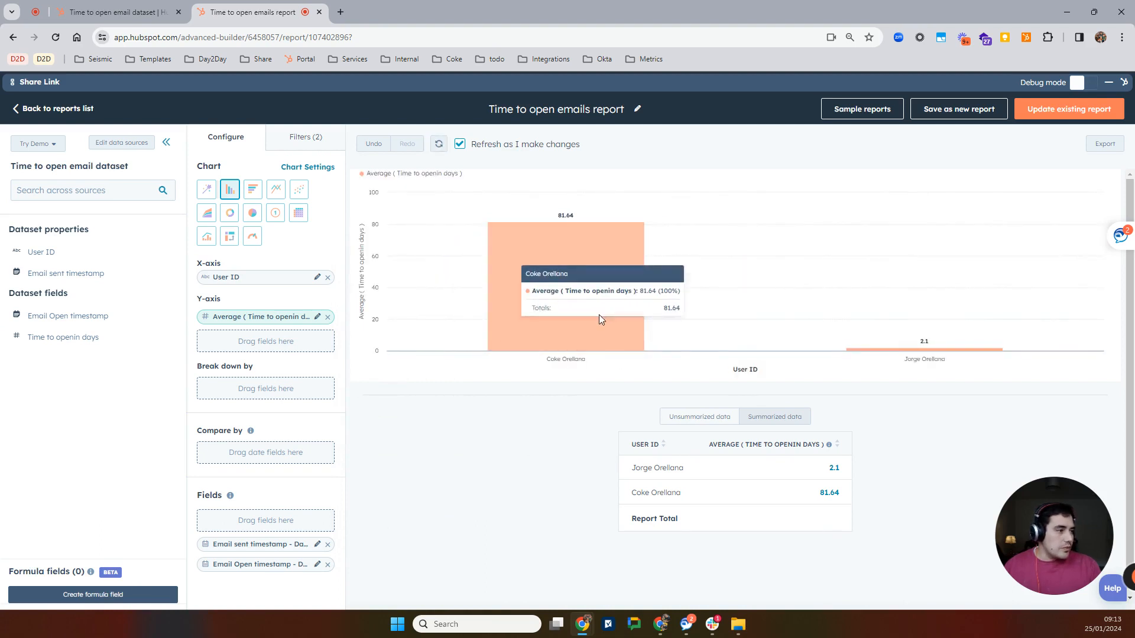
Step: Examine the tallest bar's underlying records, comparing the first row's sent and open dates with its Time to openin days, and close the details
{"action": "left_click", "coordinate": [566, 304]}
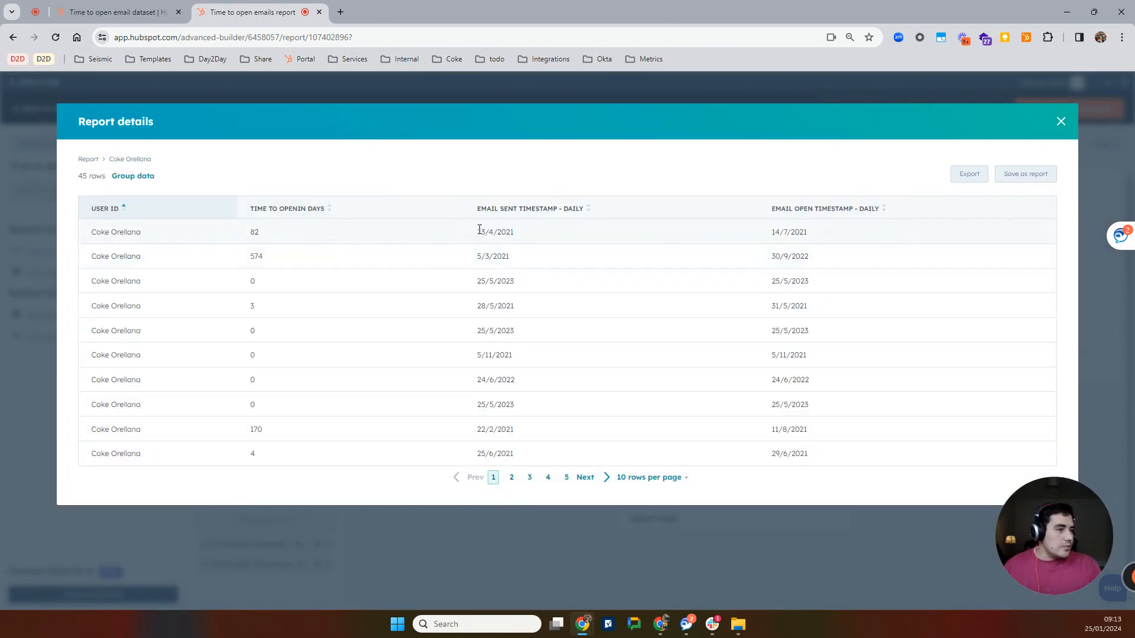
{"action": "left_click_drag", "start_coordinate": [479, 230], "coordinate": [543, 239]}
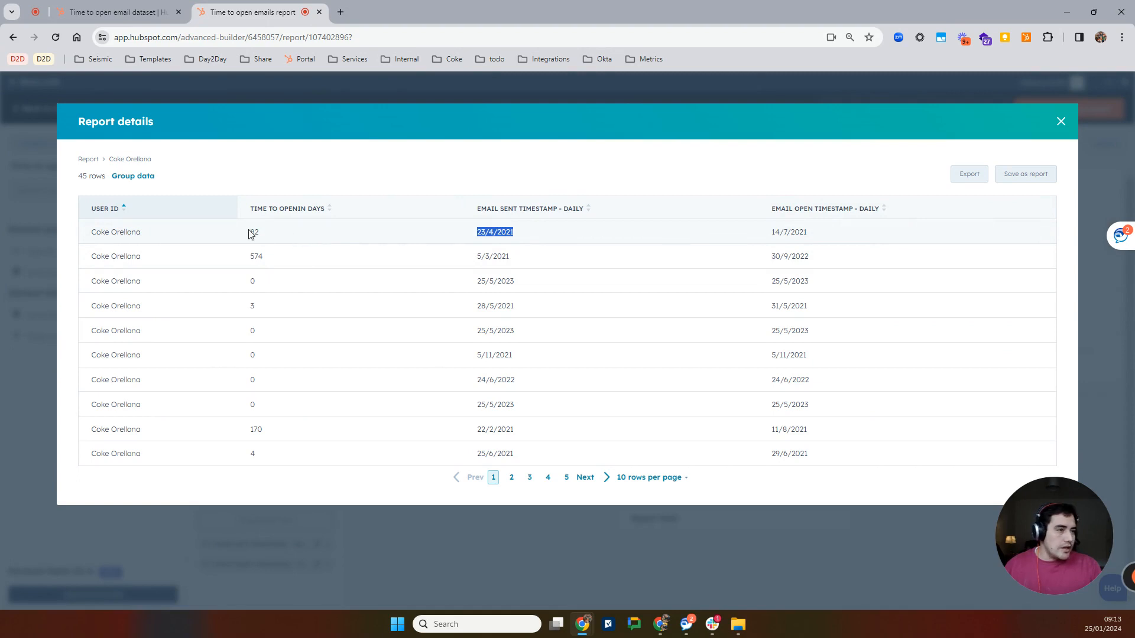
{"action": "left_click", "coordinate": [1060, 123]}
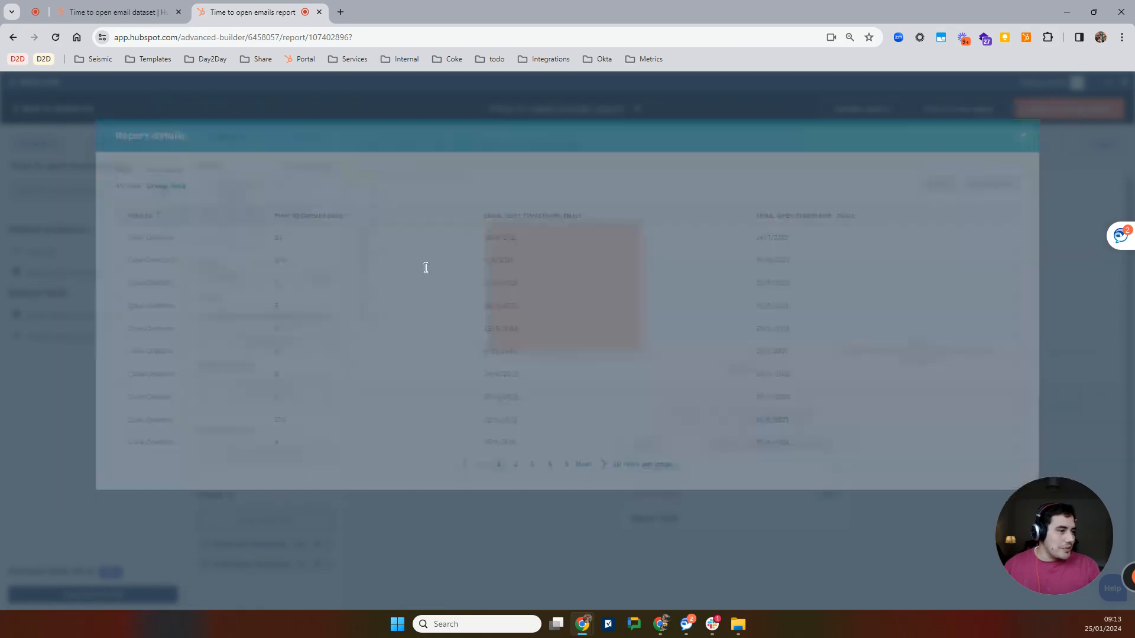